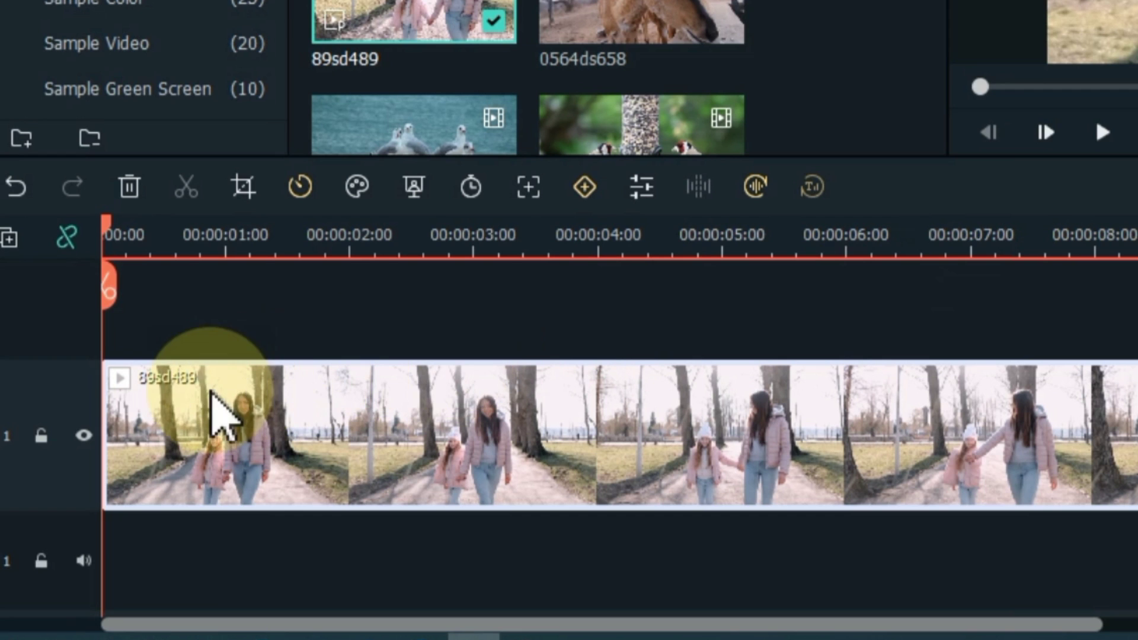
Set the 89sd489 clip to Fast 2x, shortening the project to 00:00:05:22, and preview it.
click(298, 190)
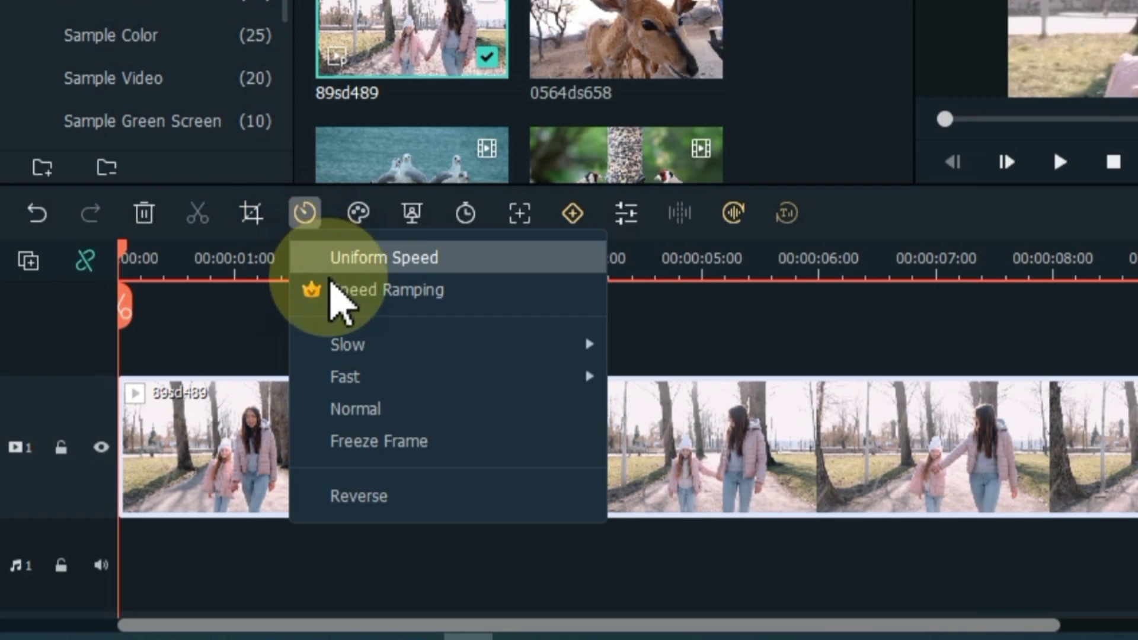
mouse_move(434, 382)
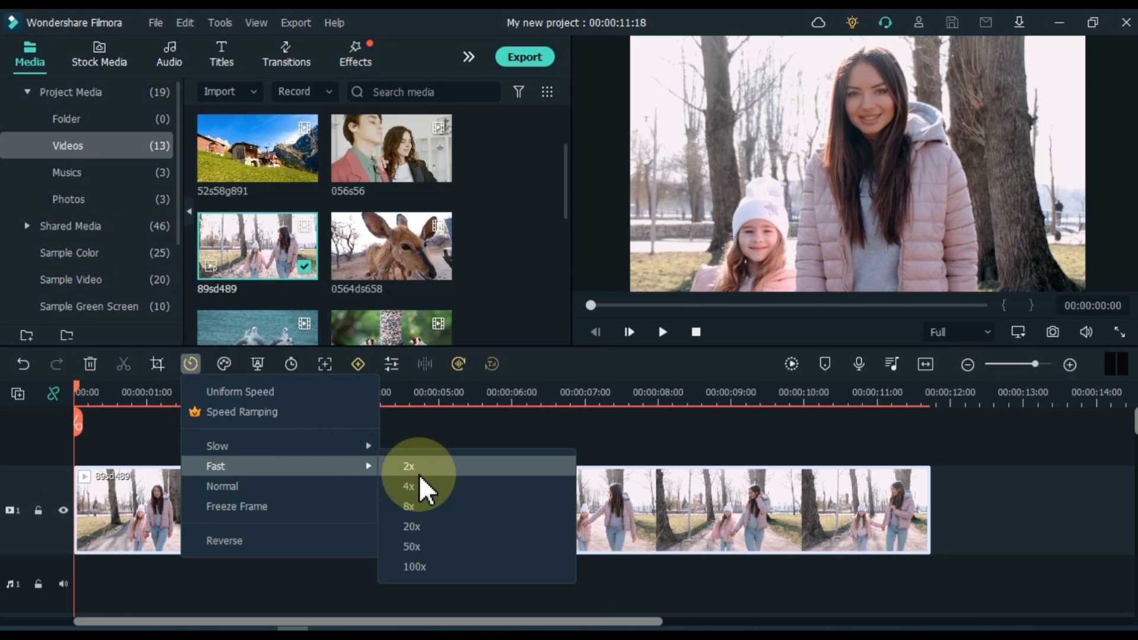
click(419, 474)
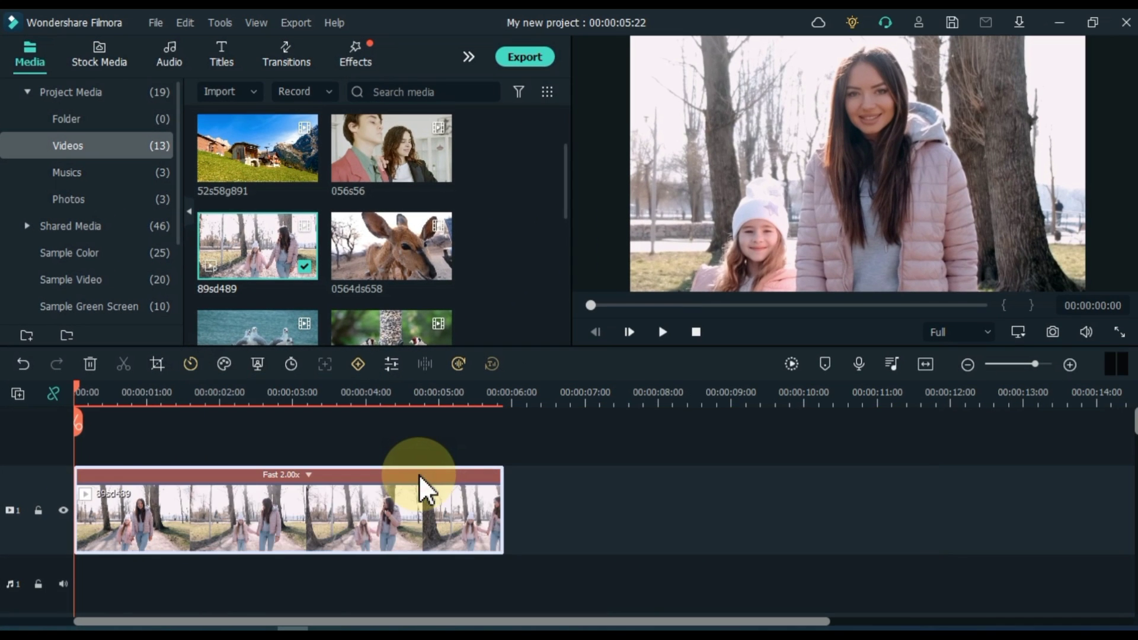
click(662, 332)
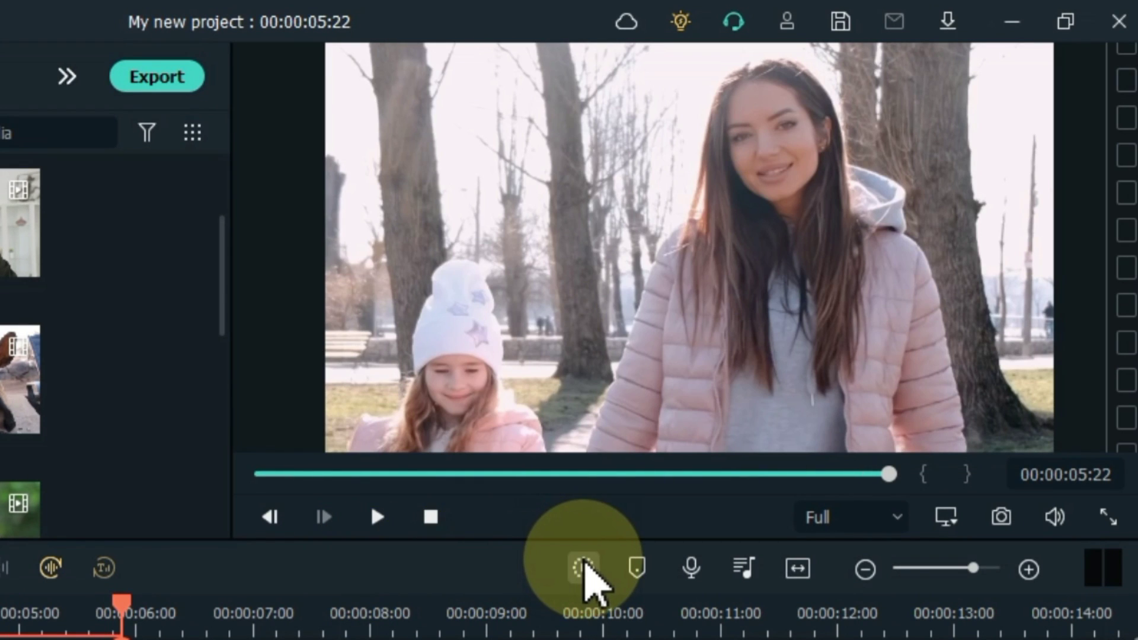
Render the timeline and replay the 2x clip from the start.
click(584, 568)
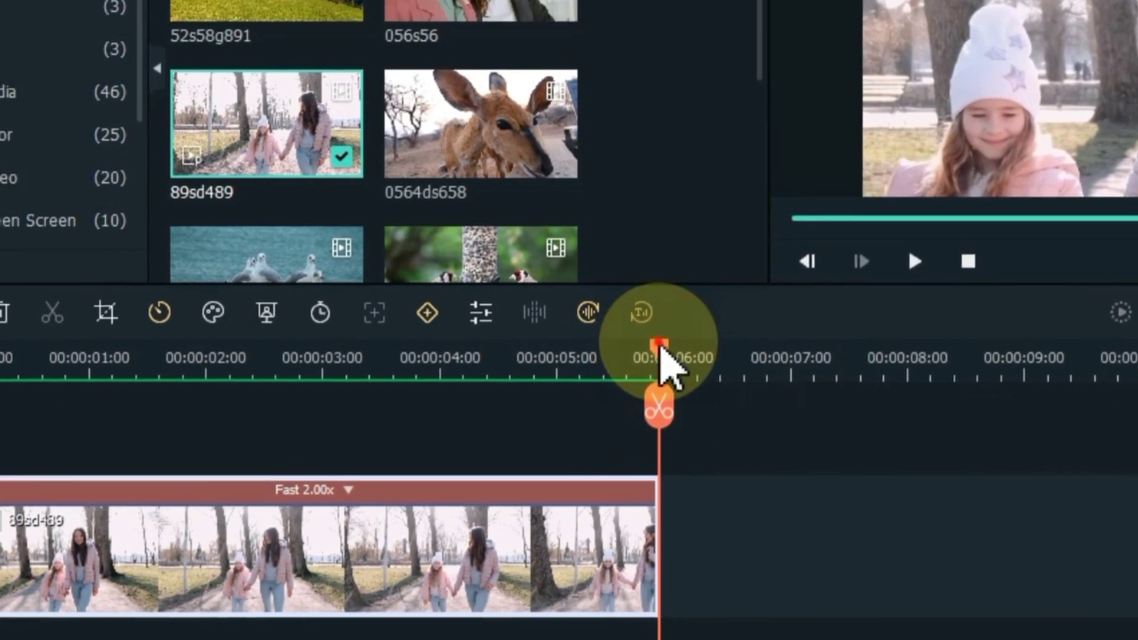
drag(661, 349, 0, 403)
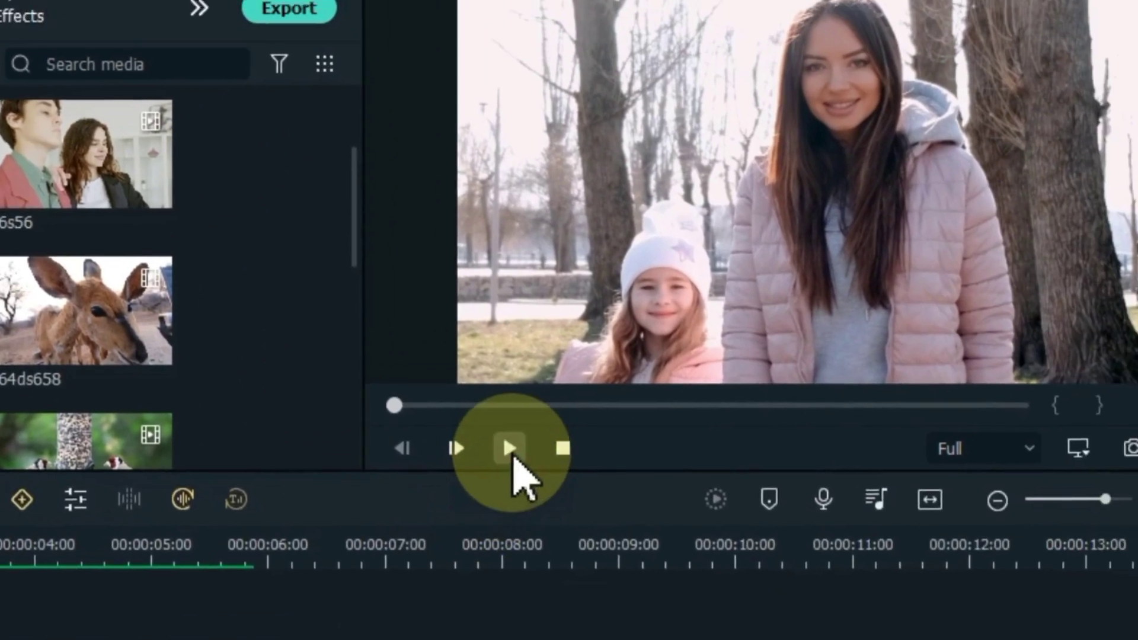
click(914, 262)
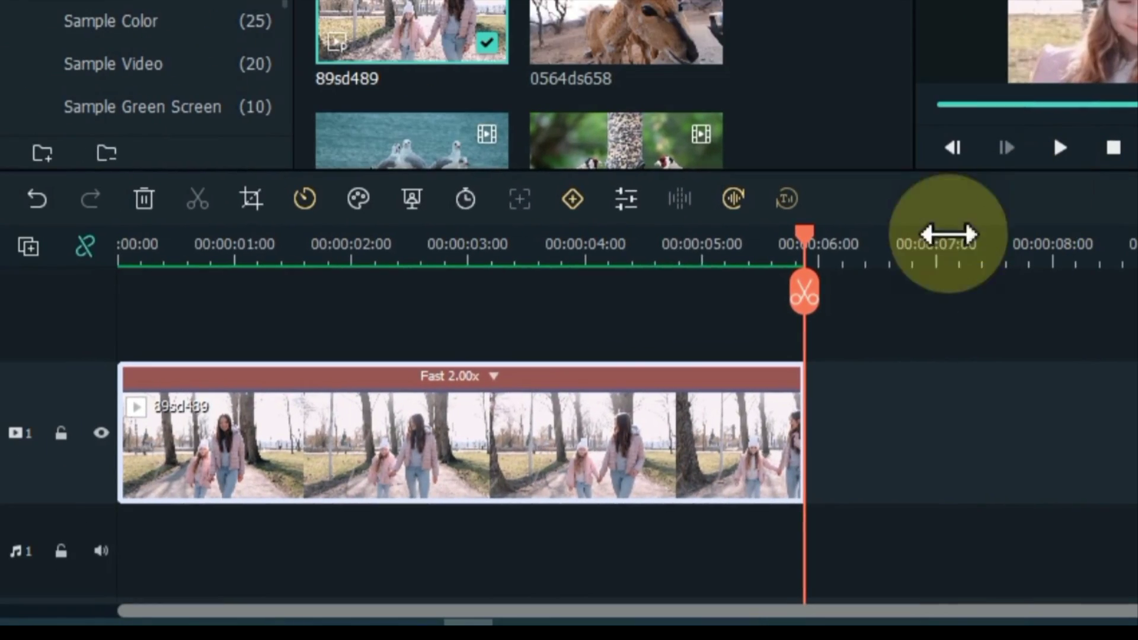
Return the 89sd489 clip from Fast 2.00x to Normal speed.
click(496, 378)
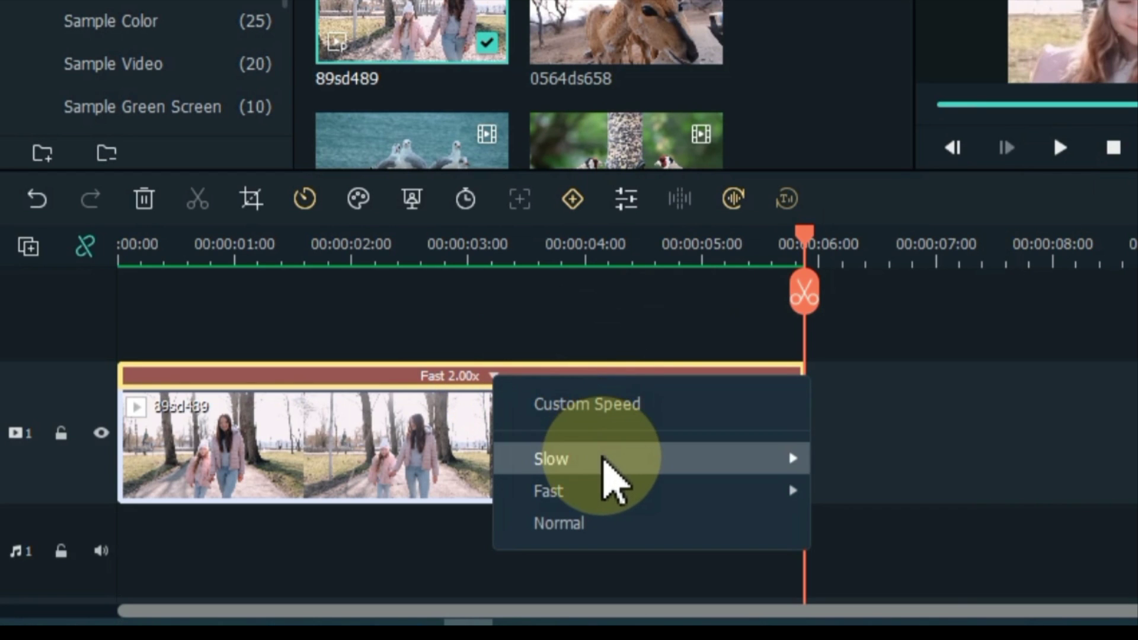
mouse_move(736, 463)
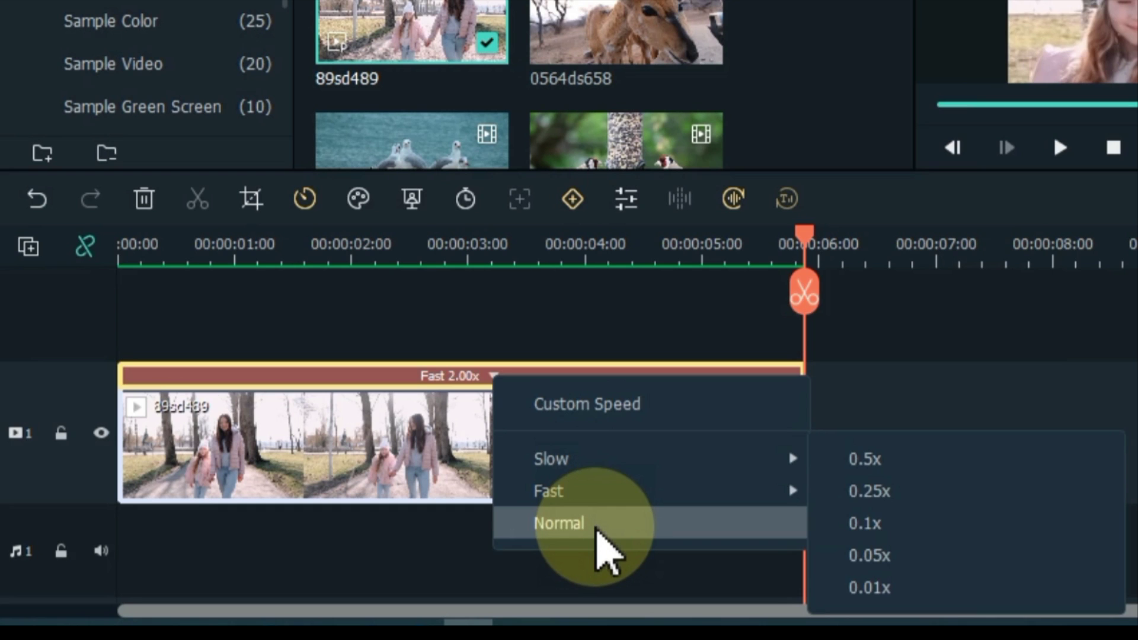
click(599, 526)
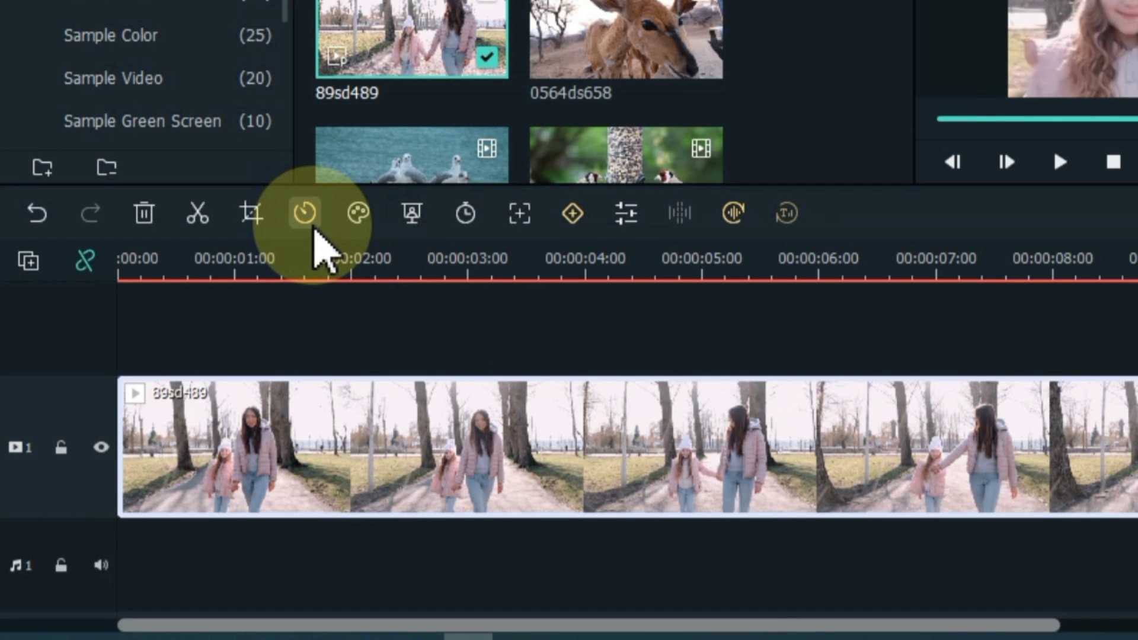
Set the clip's Uniform Speed to 1.53x.
click(306, 228)
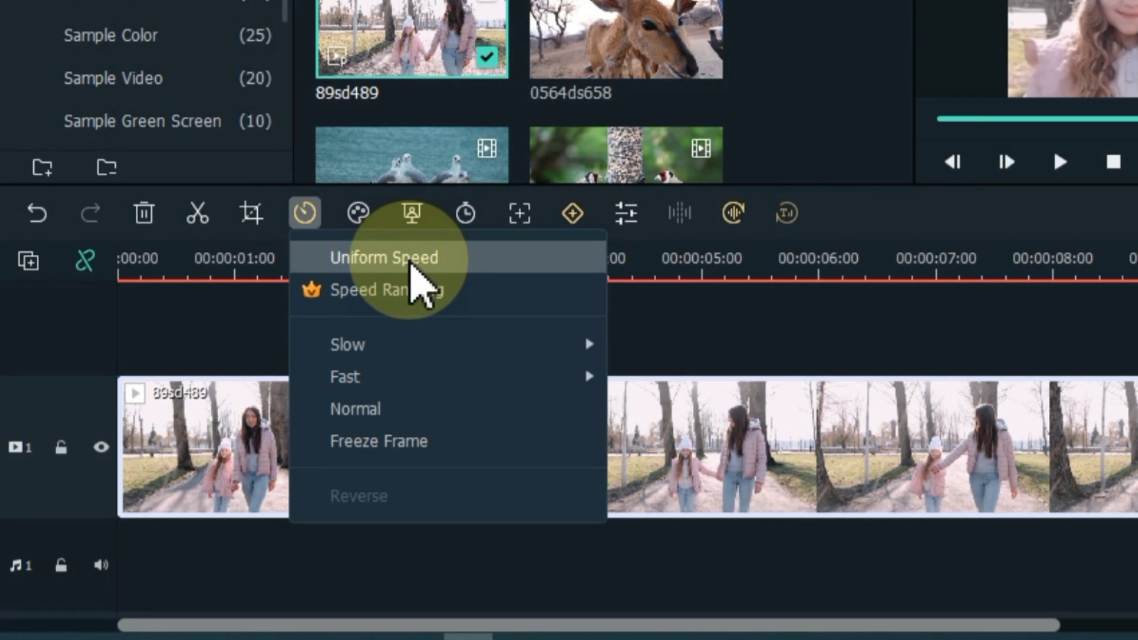
click(411, 261)
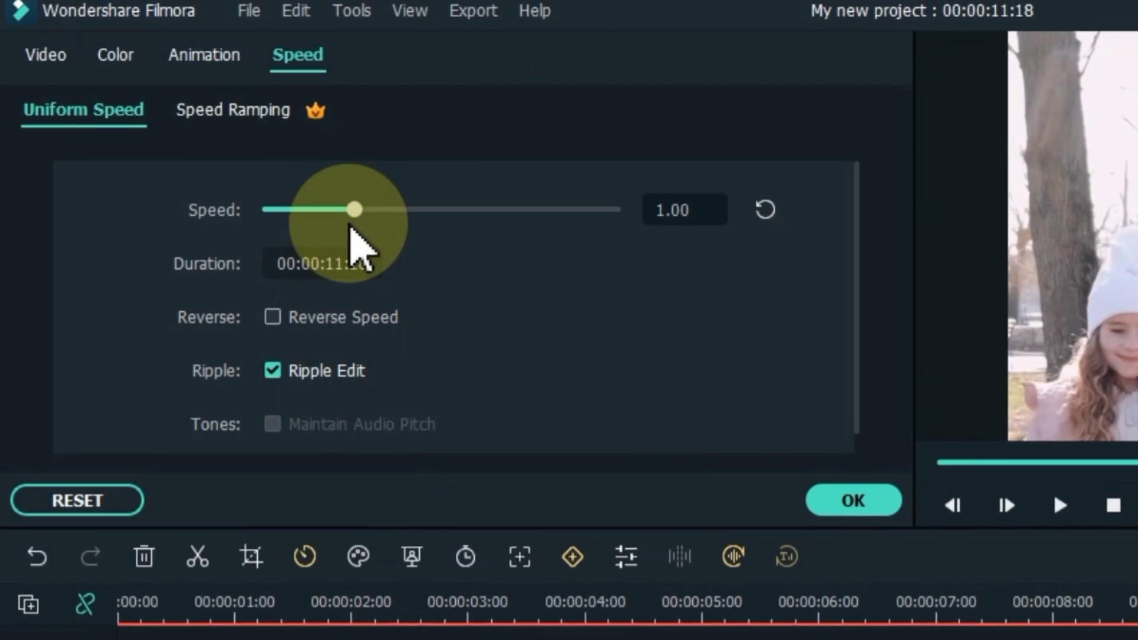
mouse_move(353, 208)
mouse_down()
mouse_move(320, 196)
mouse_move(335, 196)
mouse_up()
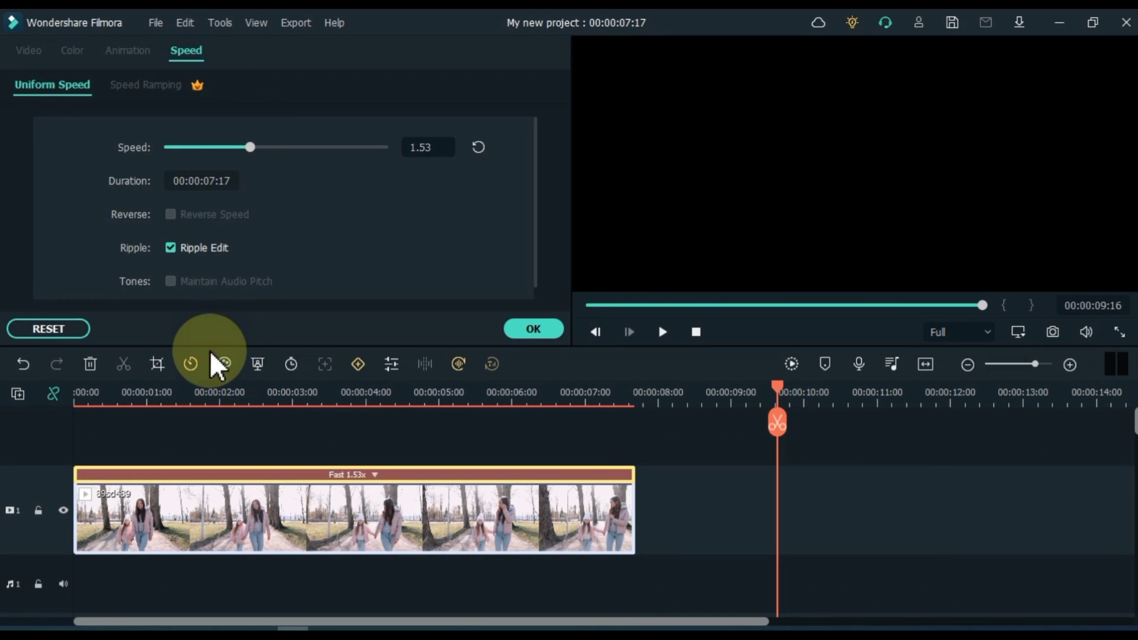
Preview the 1.53x speed, reset it to 1.00 and bring up the Speed Ramping presets.
click(114, 396)
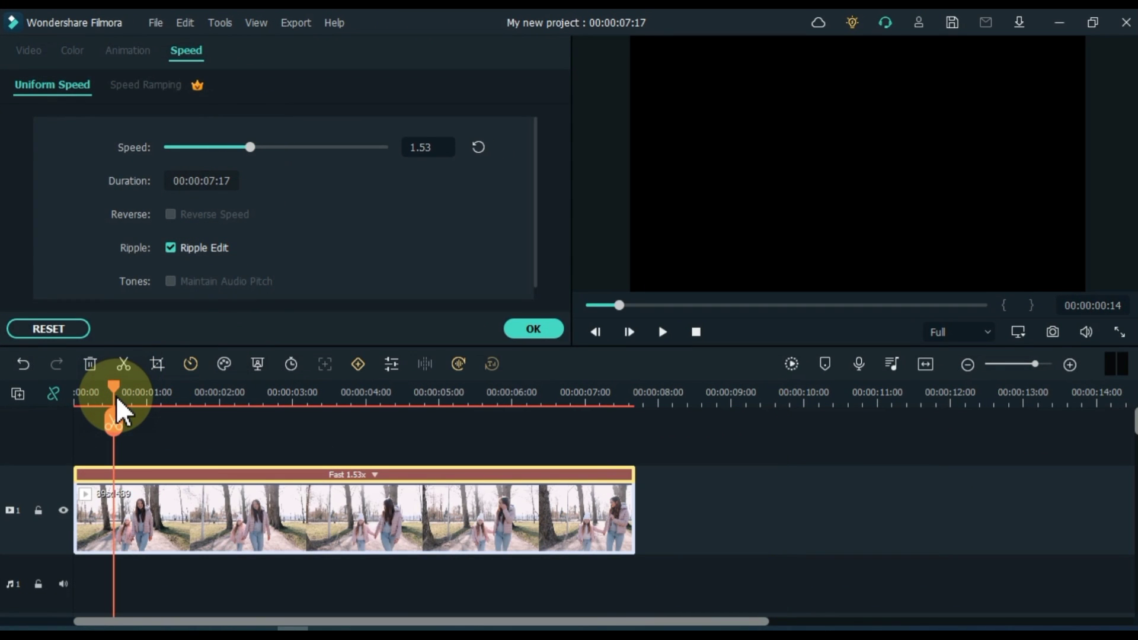
key(space)
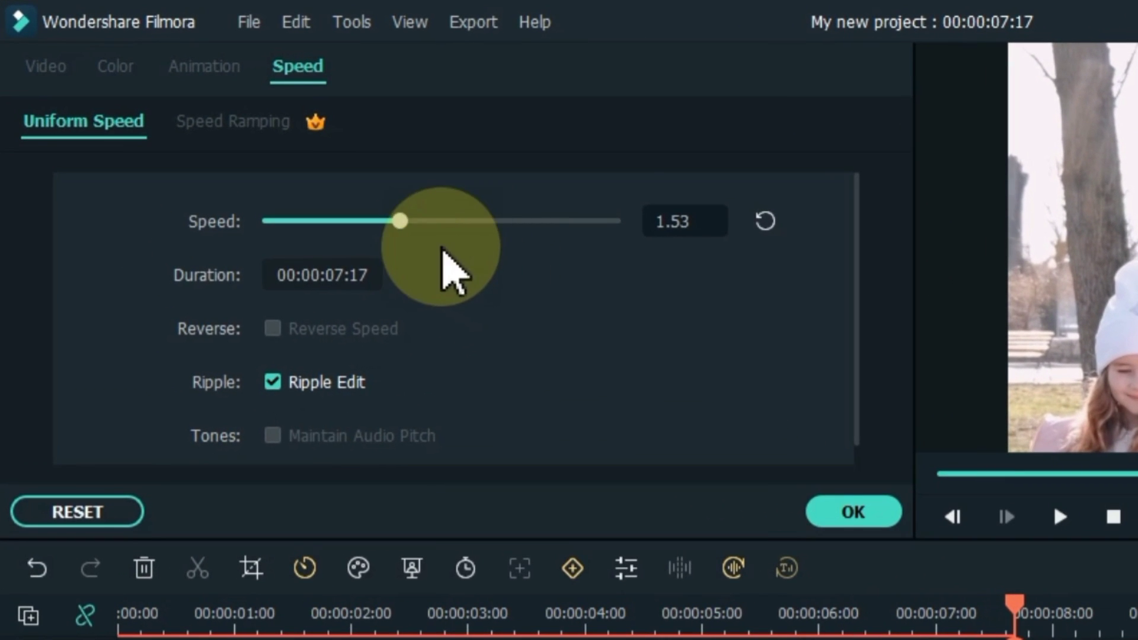
click(762, 225)
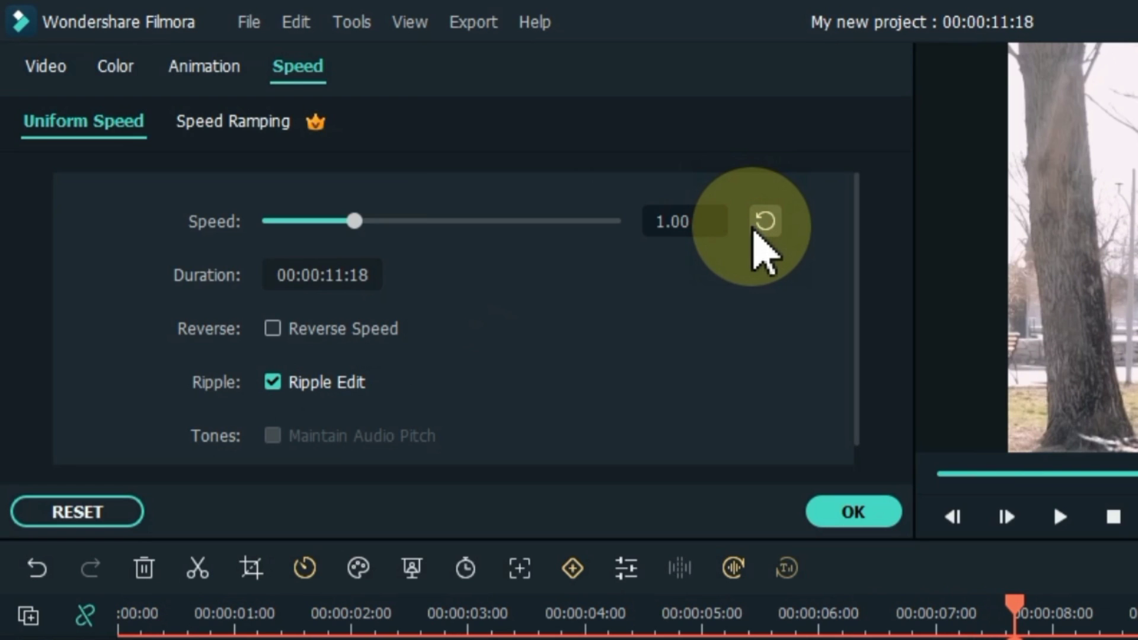
click(234, 124)
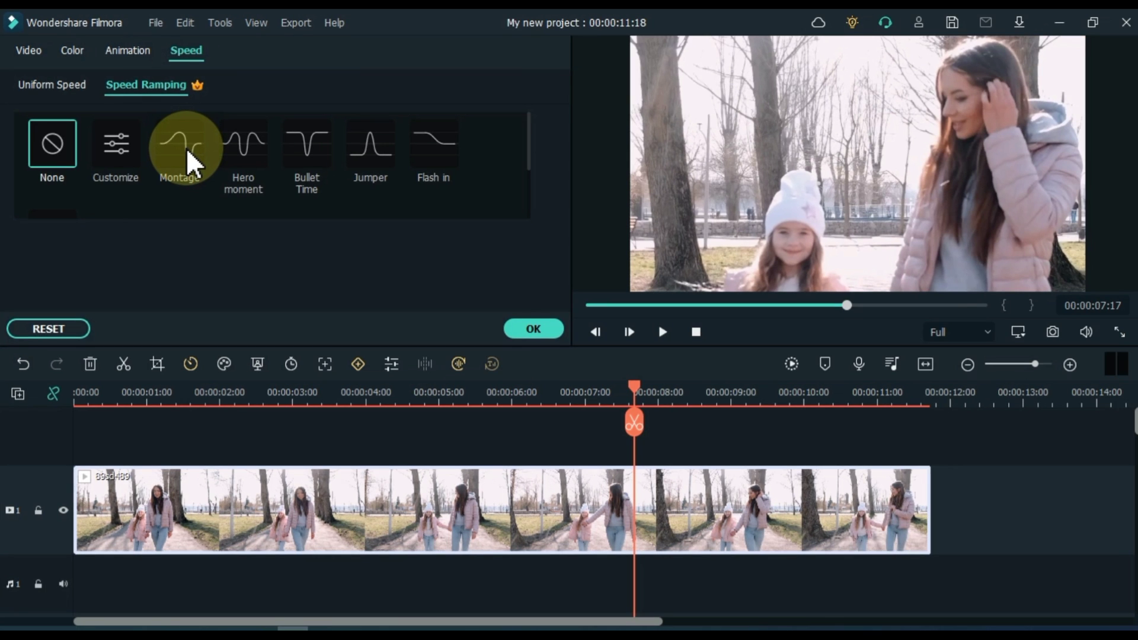
click(186, 147)
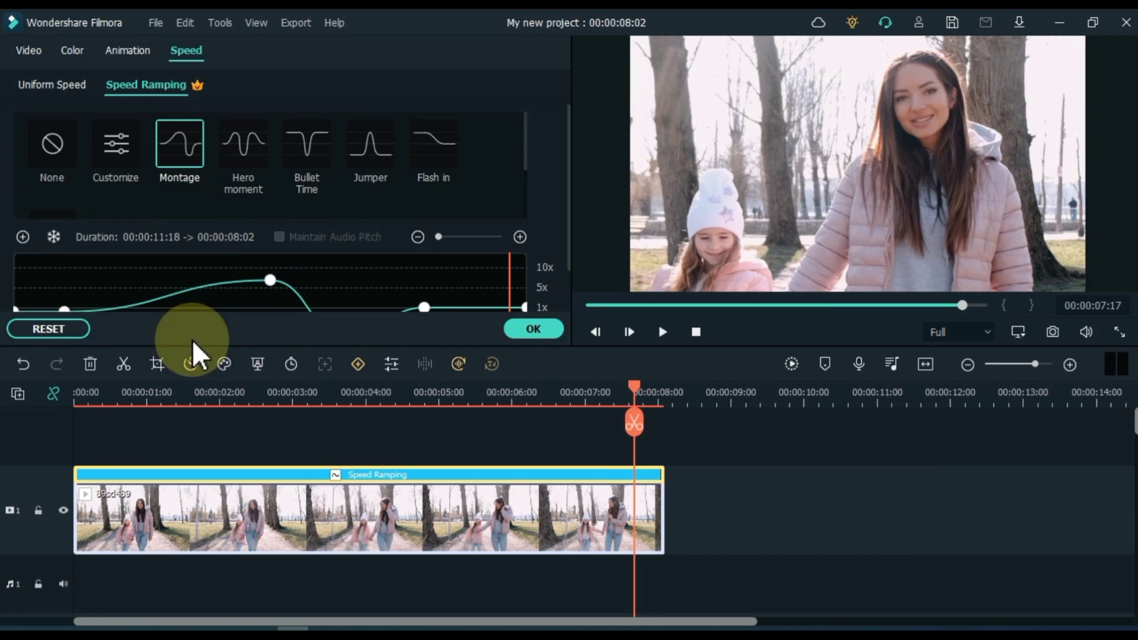
click(94, 393)
click(665, 337)
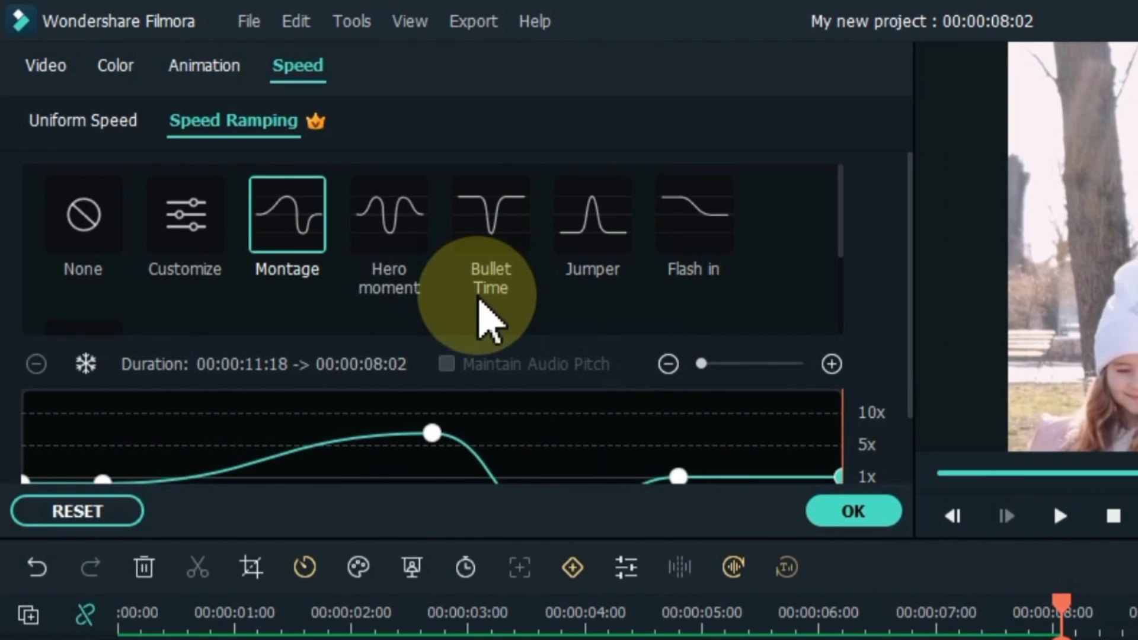
click(409, 279)
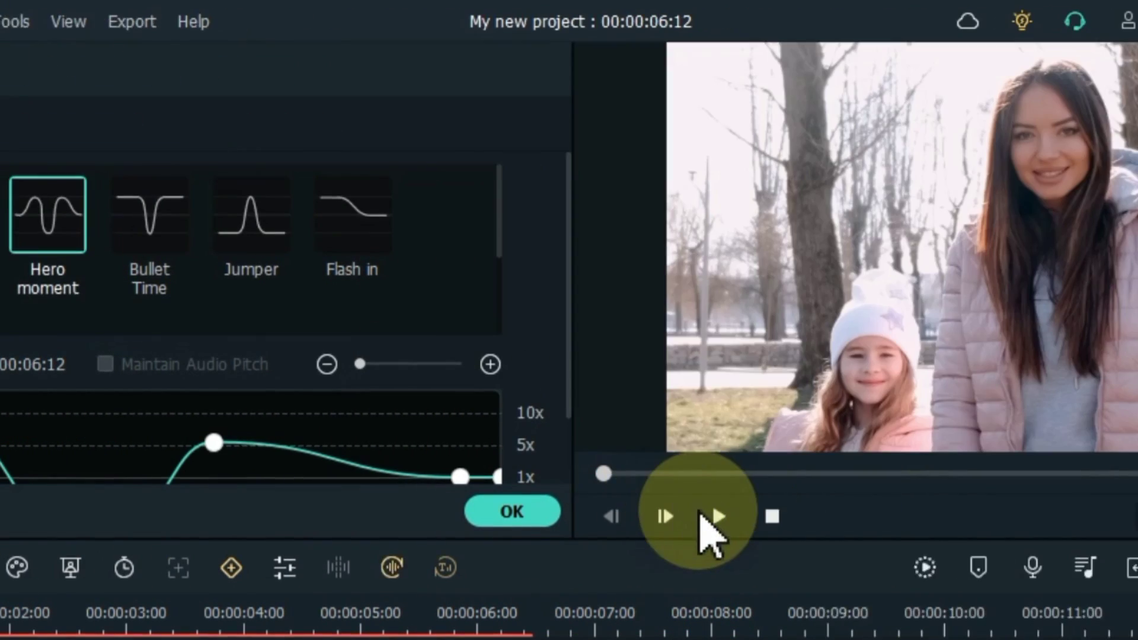
click(708, 516)
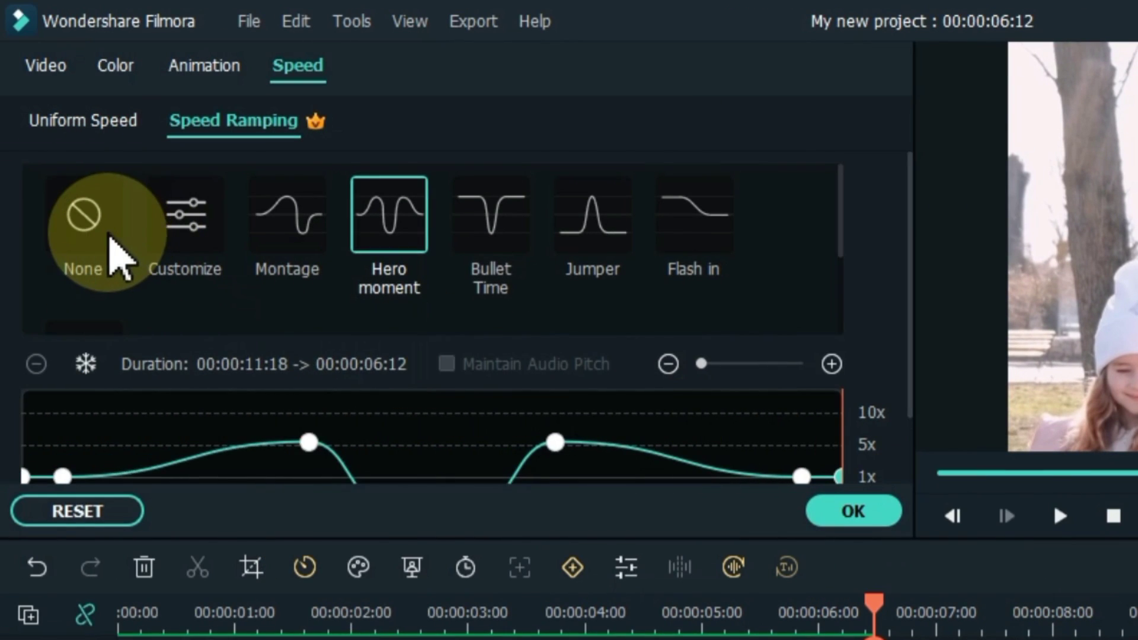
click(93, 235)
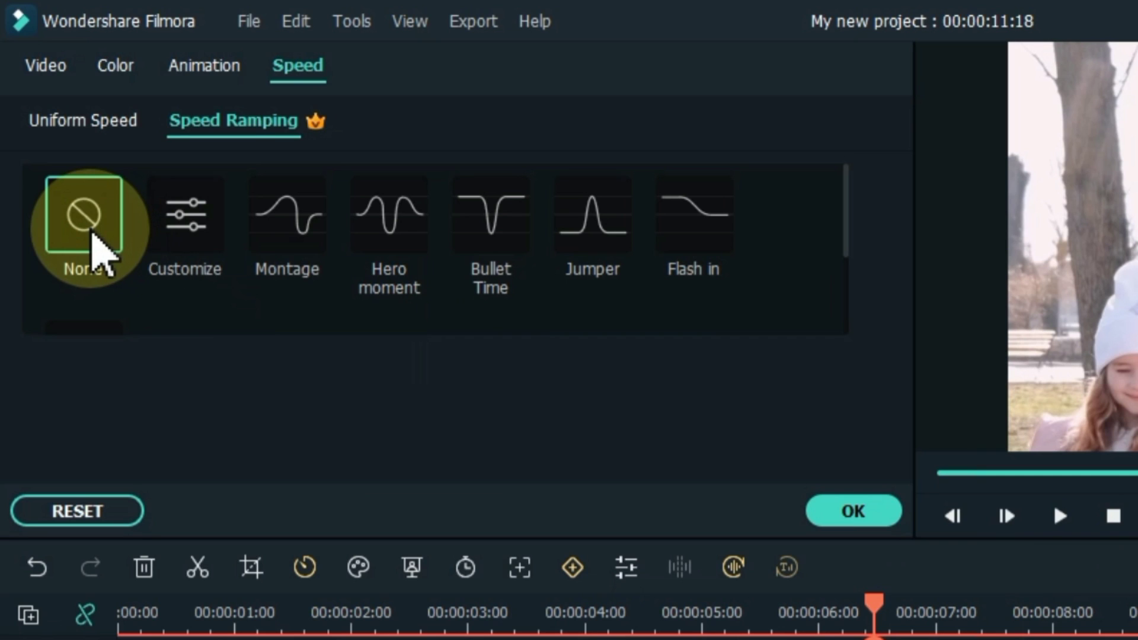
Shape a Customize speed ramp peaking near 3x with a dip below 1x, preview and apply it.
click(190, 254)
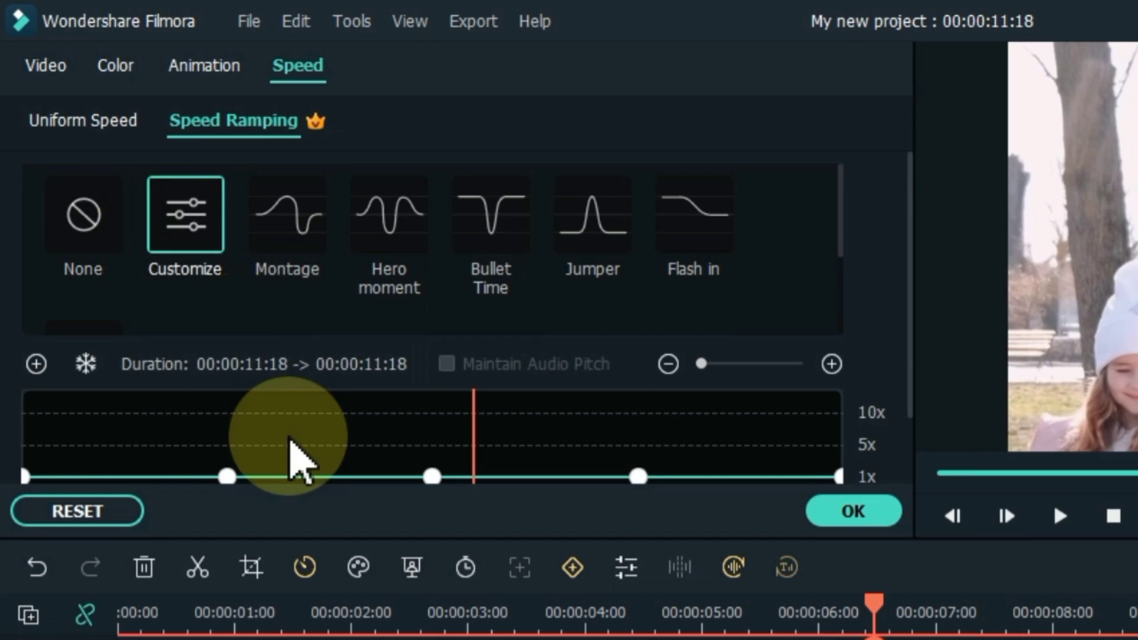
scroll(299, 462, down, 2)
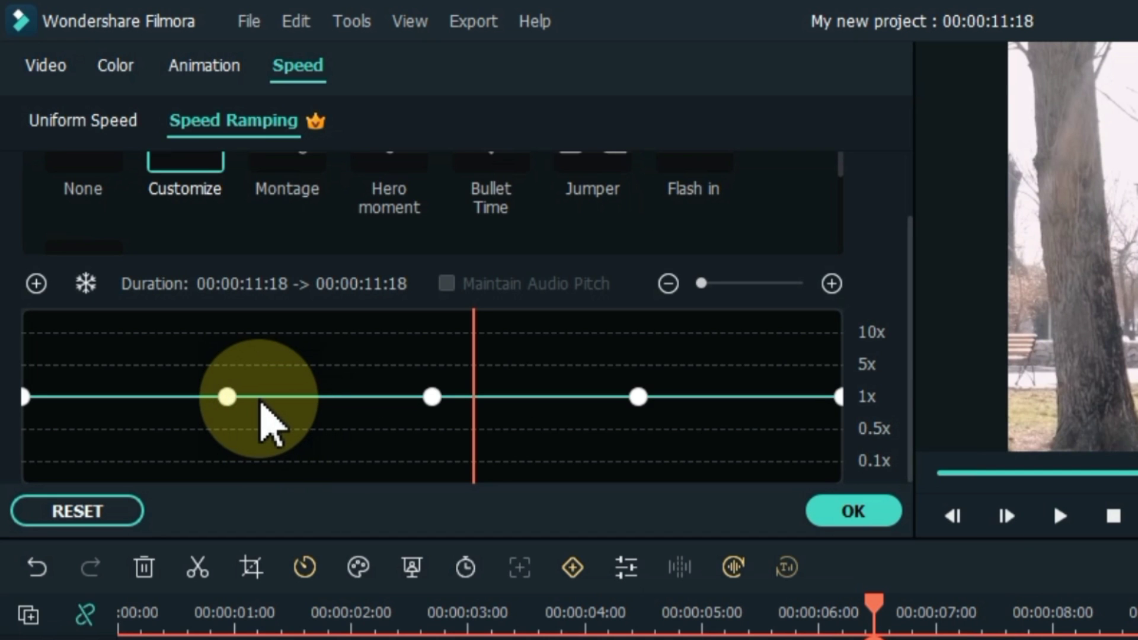
drag(229, 394, 180, 355)
drag(432, 396, 375, 422)
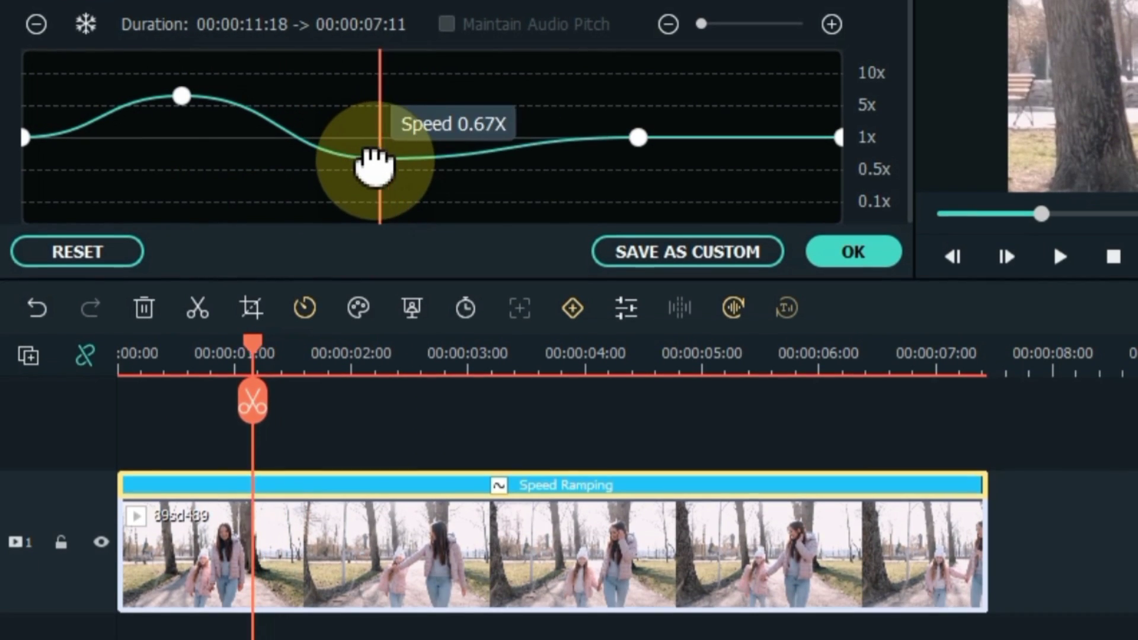
drag(630, 134, 439, 94)
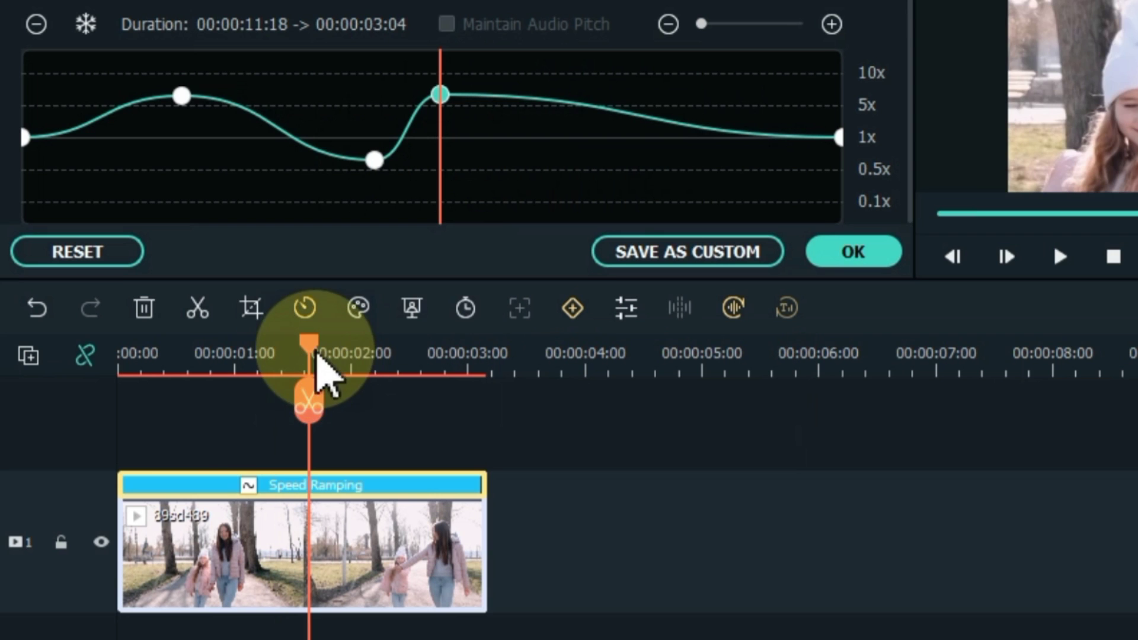
click(129, 367)
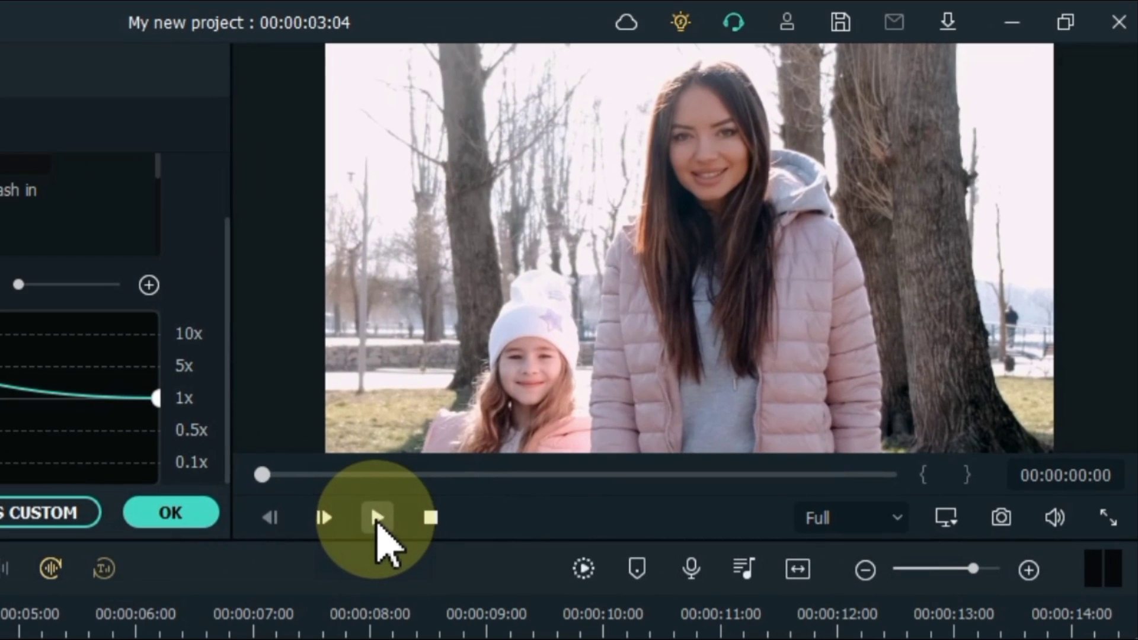
click(377, 519)
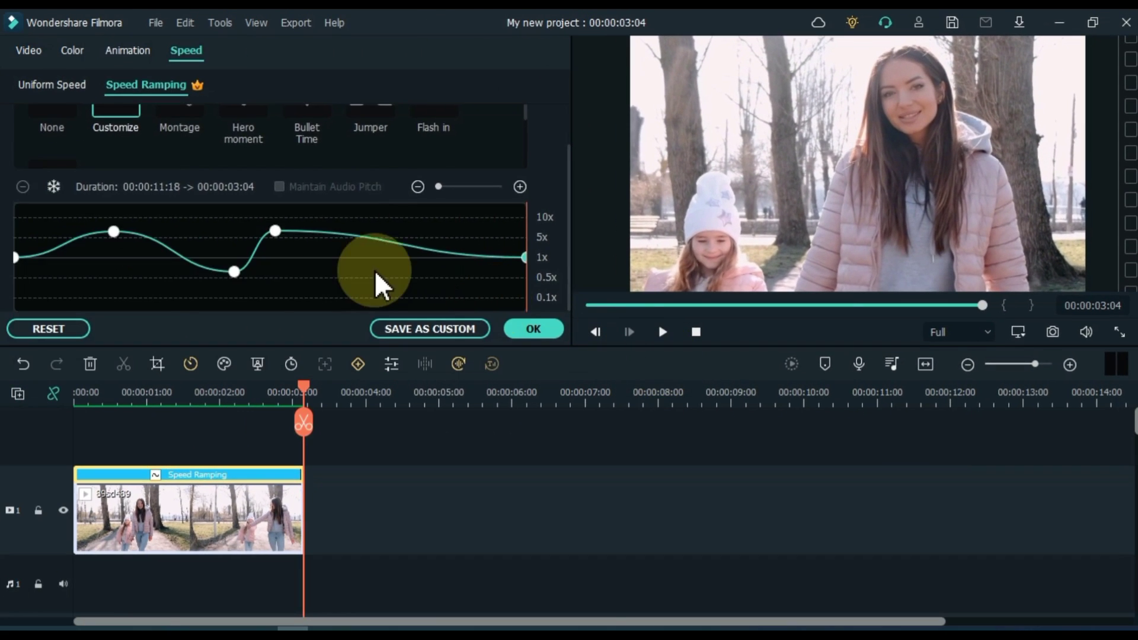
scroll(195, 331, up, 2)
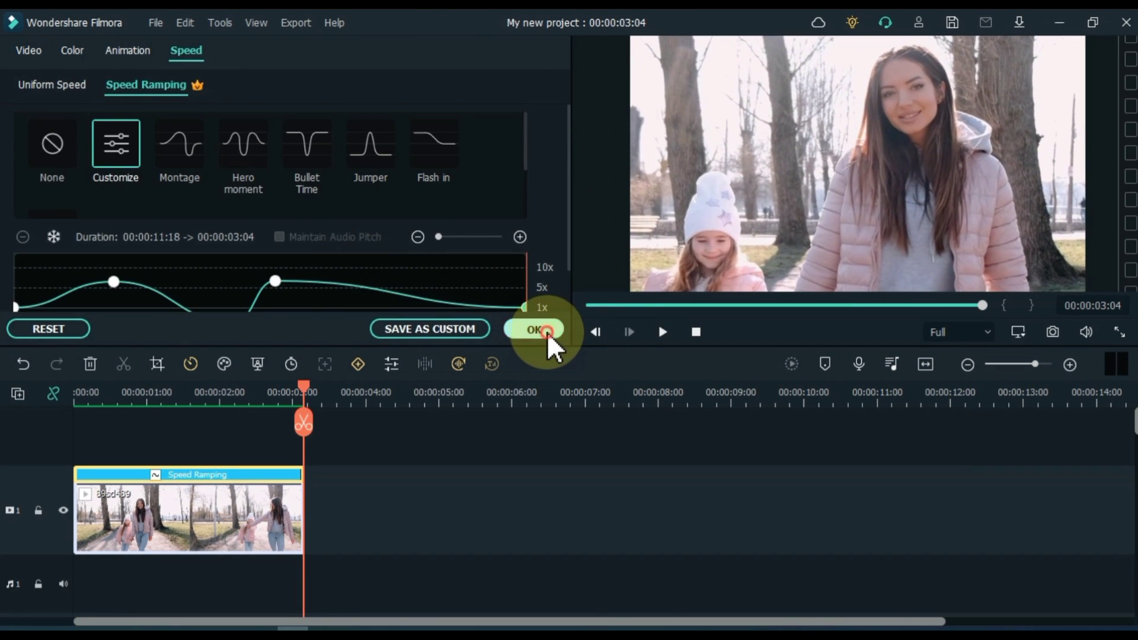
click(412, 390)
Place the h89j clip on the timeline after 89sd489 and move the playhead to it.
drag(308, 391, 76, 401)
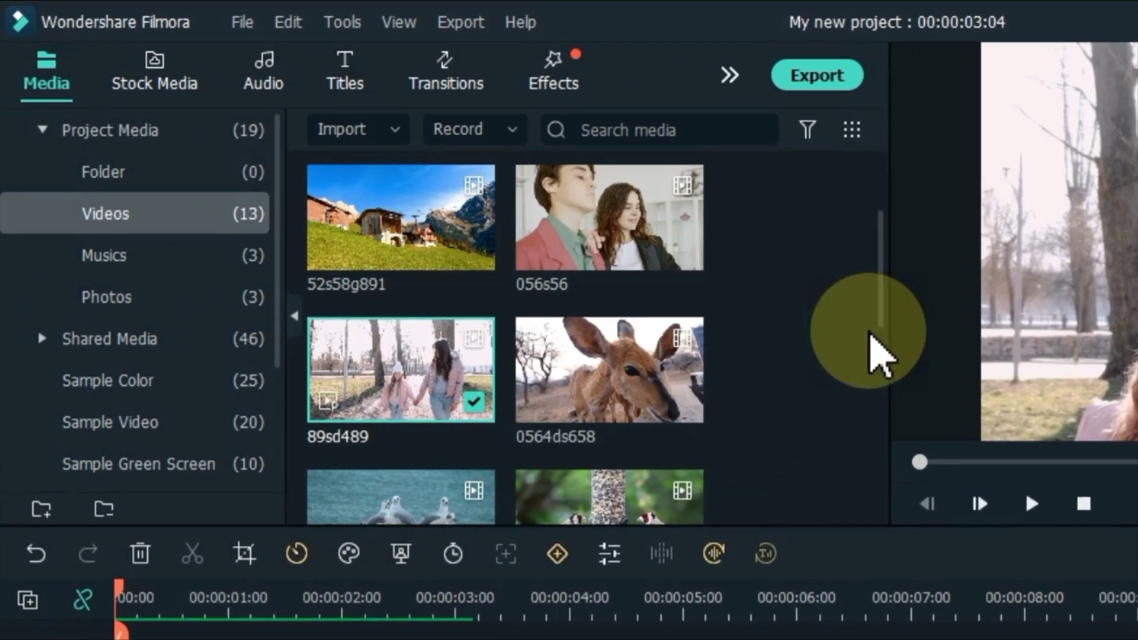
drag(871, 335, 886, 474)
drag(582, 423, 515, 637)
click(495, 446)
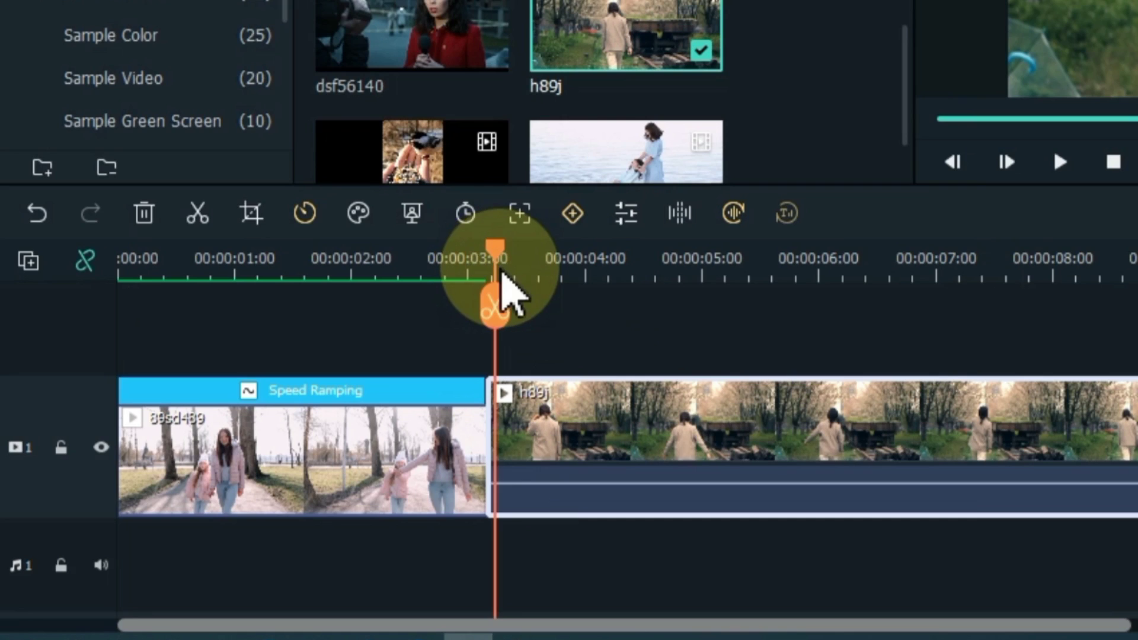
Play from the h89j clip and set it to play in Reverse.
key(space)
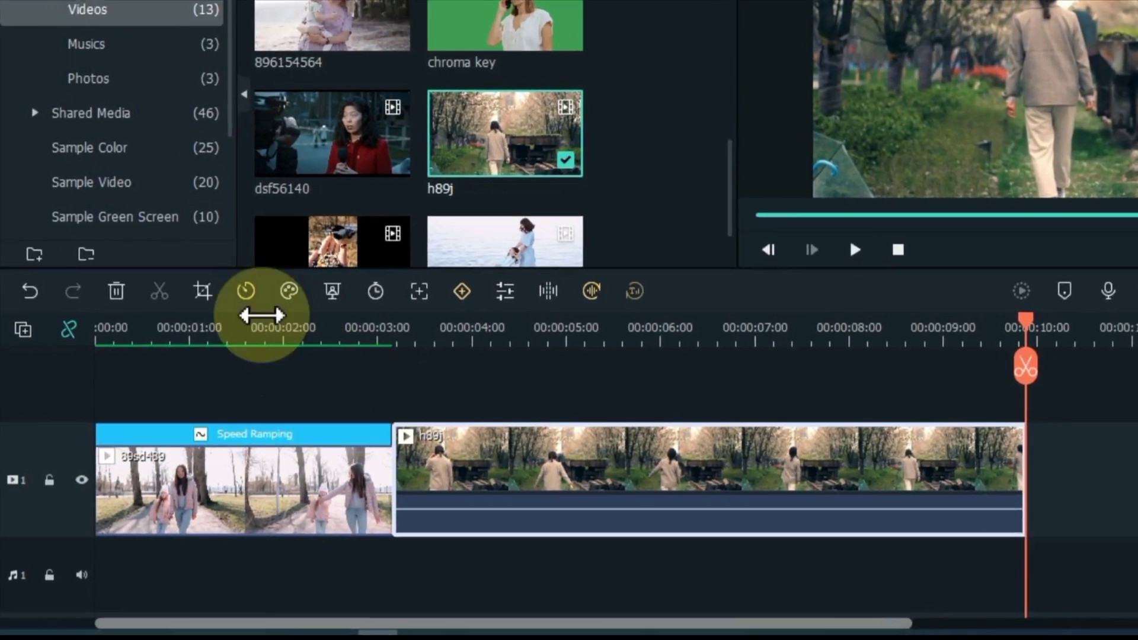
click(190, 364)
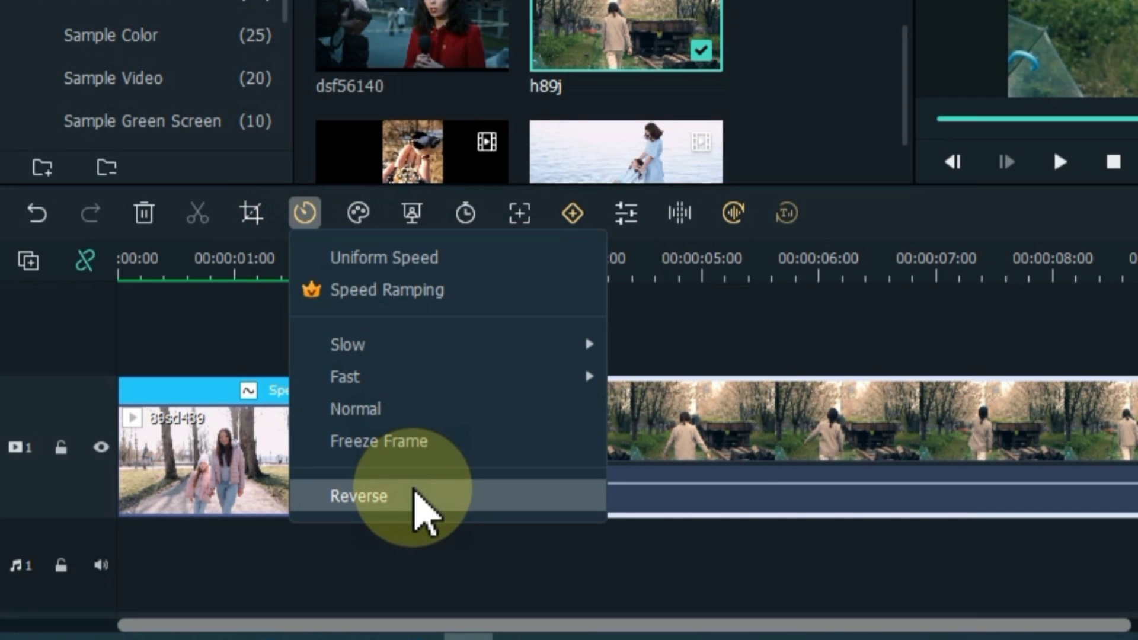
click(416, 495)
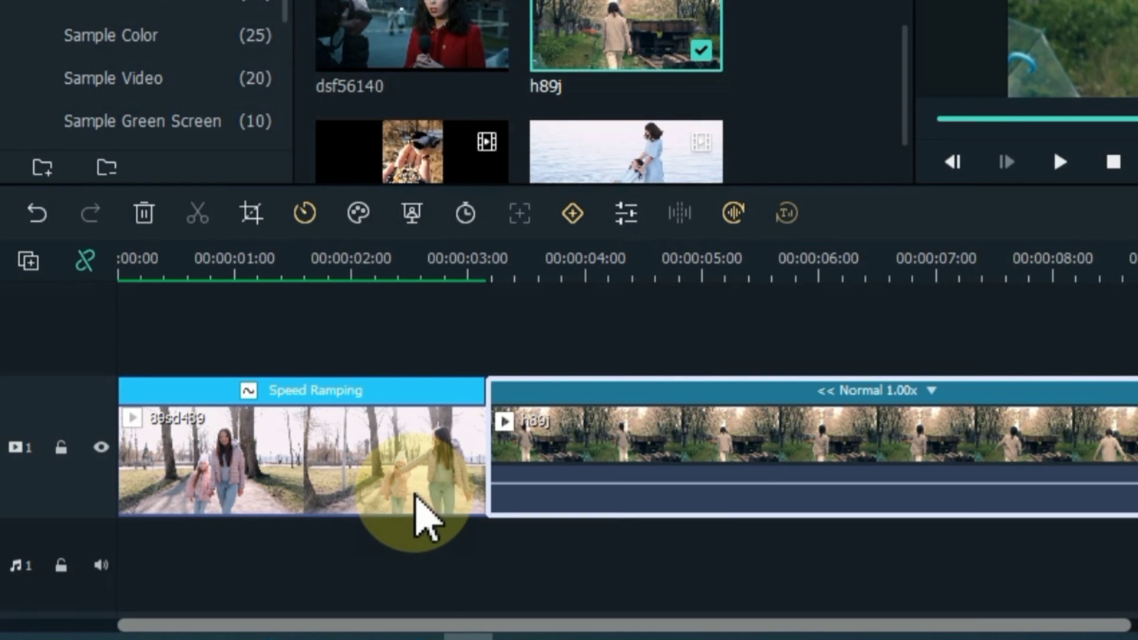
Play the timeline from about 3 seconds to the end at 00:00:09:22.
click(497, 267)
key(space)
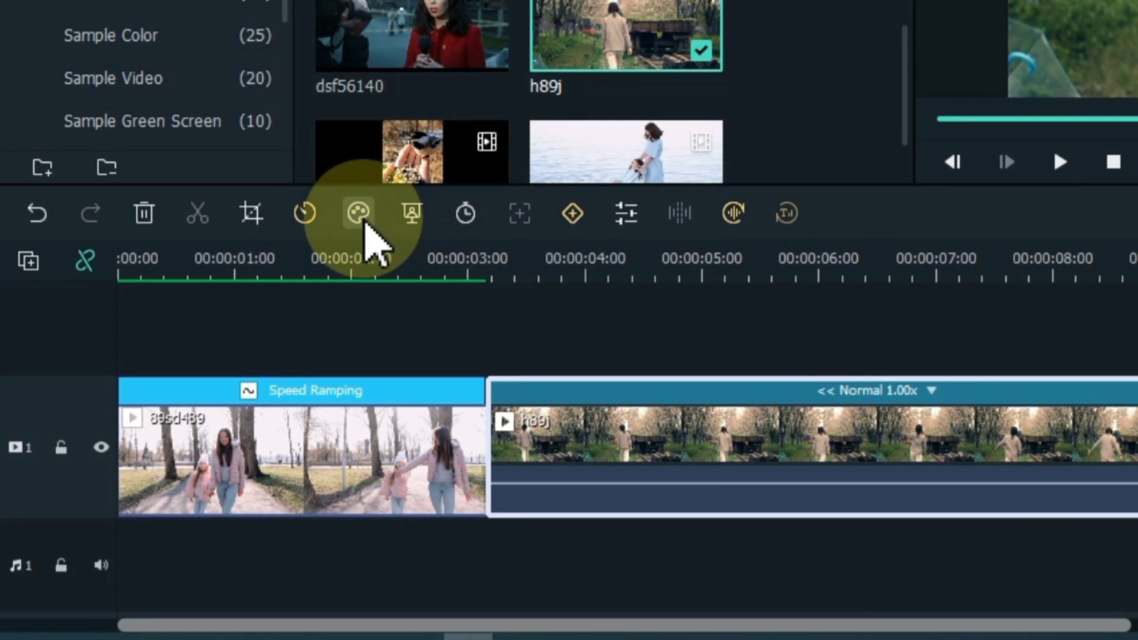
click(226, 366)
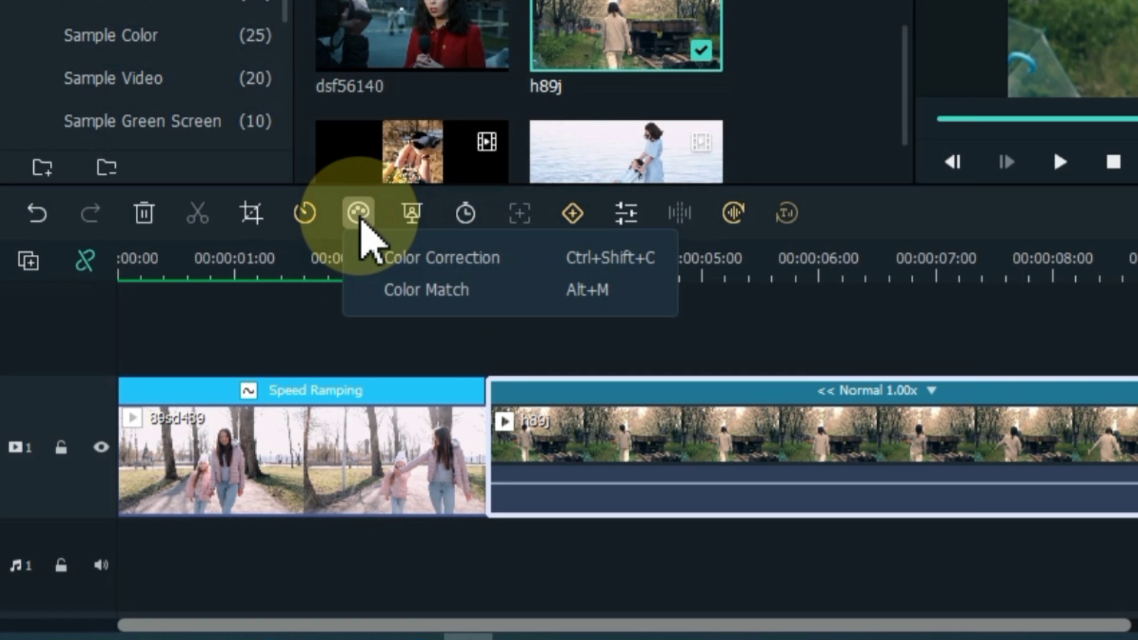
Preview several Color Correction presets and apply the pink Film Stock preset to h89j.
click(432, 269)
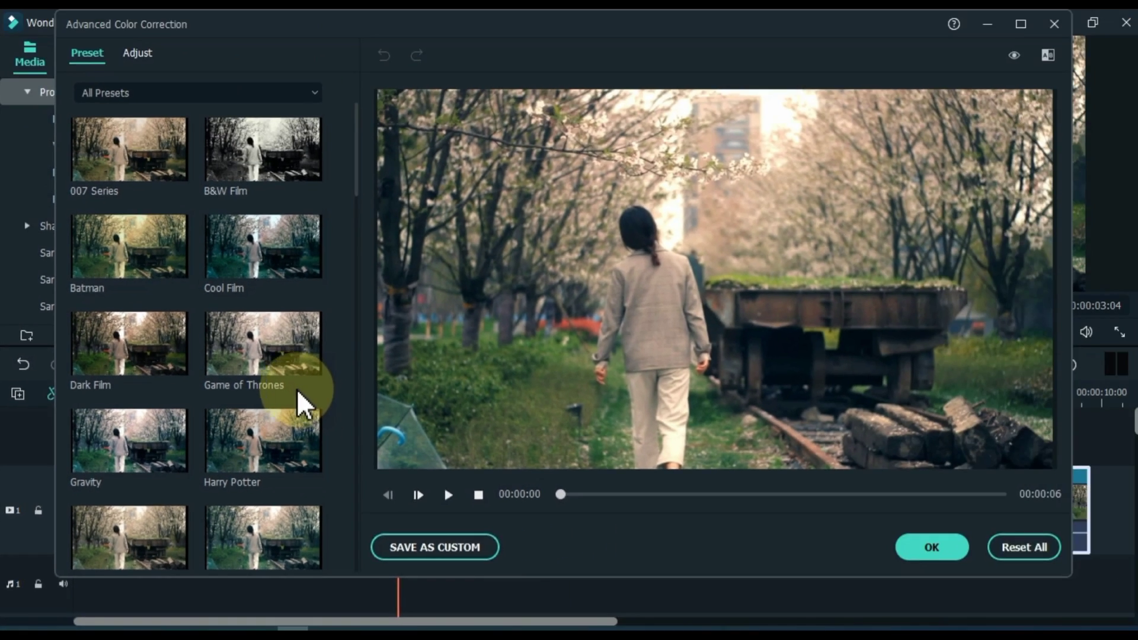
click(158, 178)
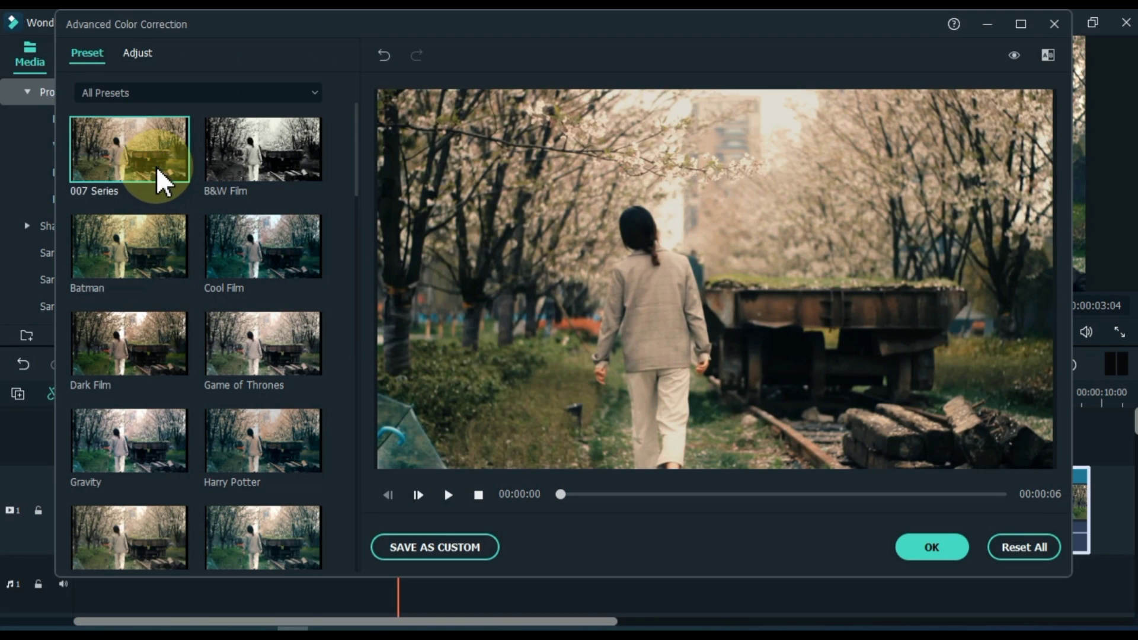
click(141, 255)
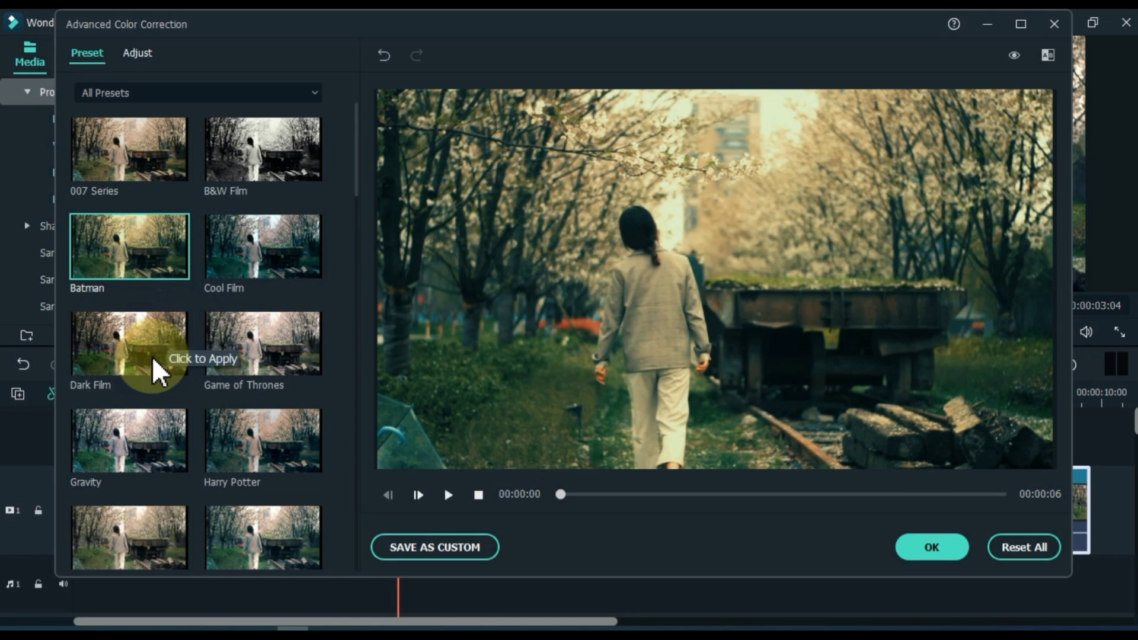
click(153, 362)
scroll(152, 368, down, 10)
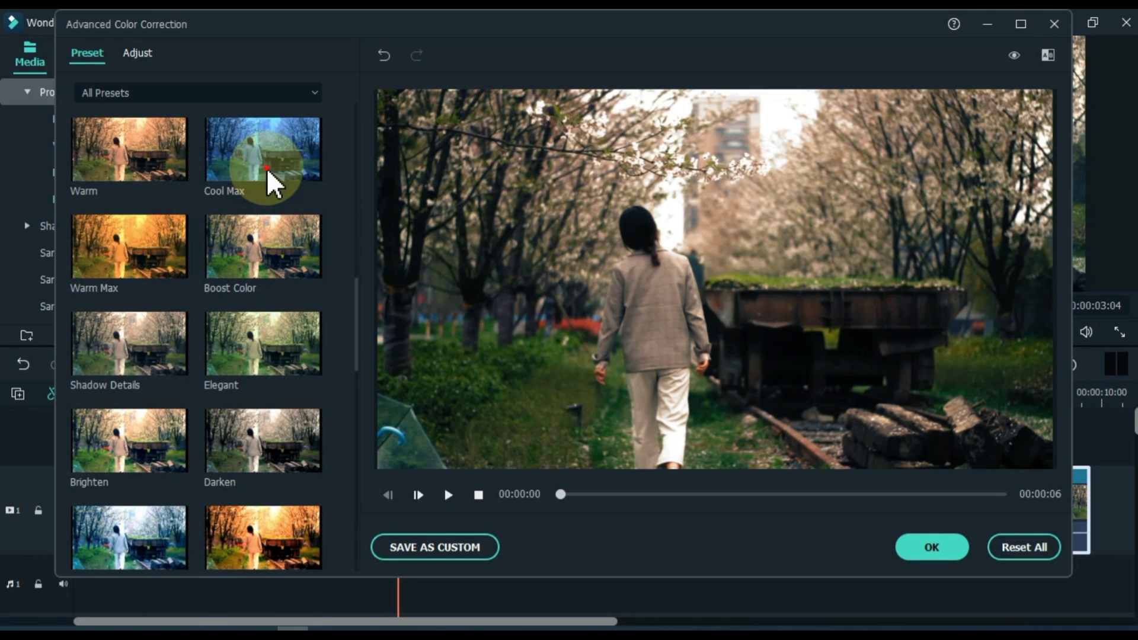
click(267, 178)
click(122, 259)
scroll(172, 379, down, 5)
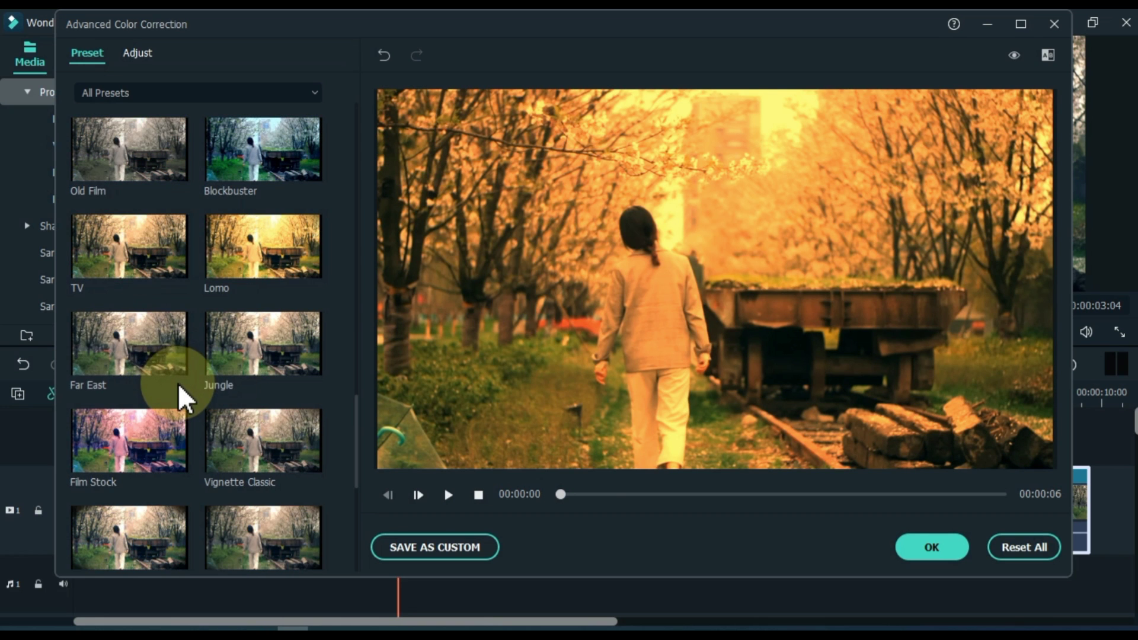
click(153, 454)
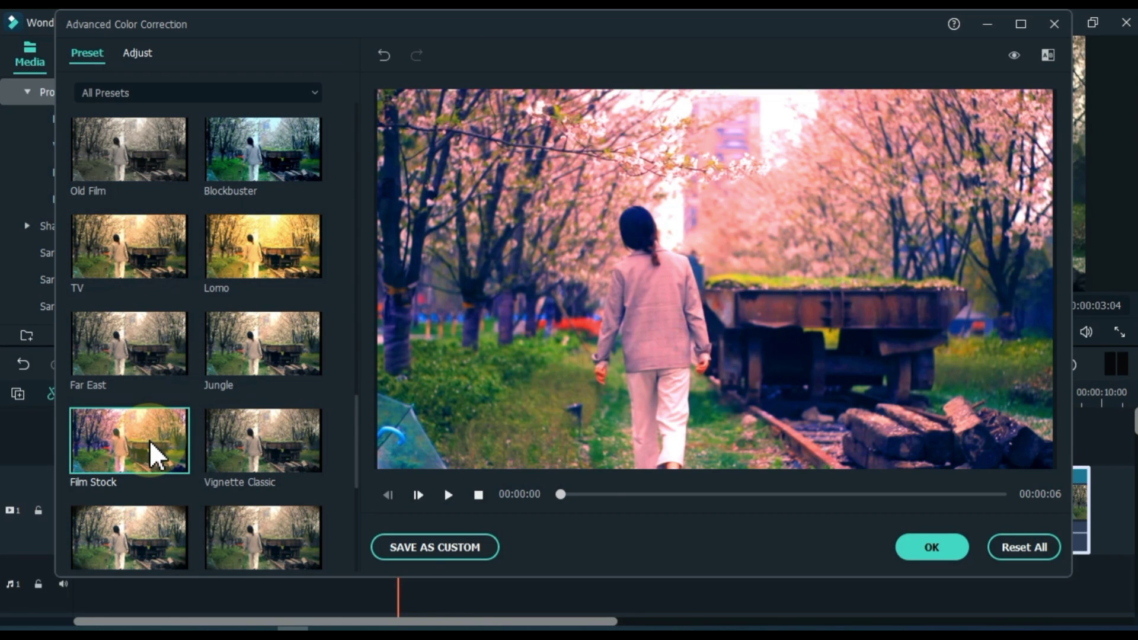
click(441, 494)
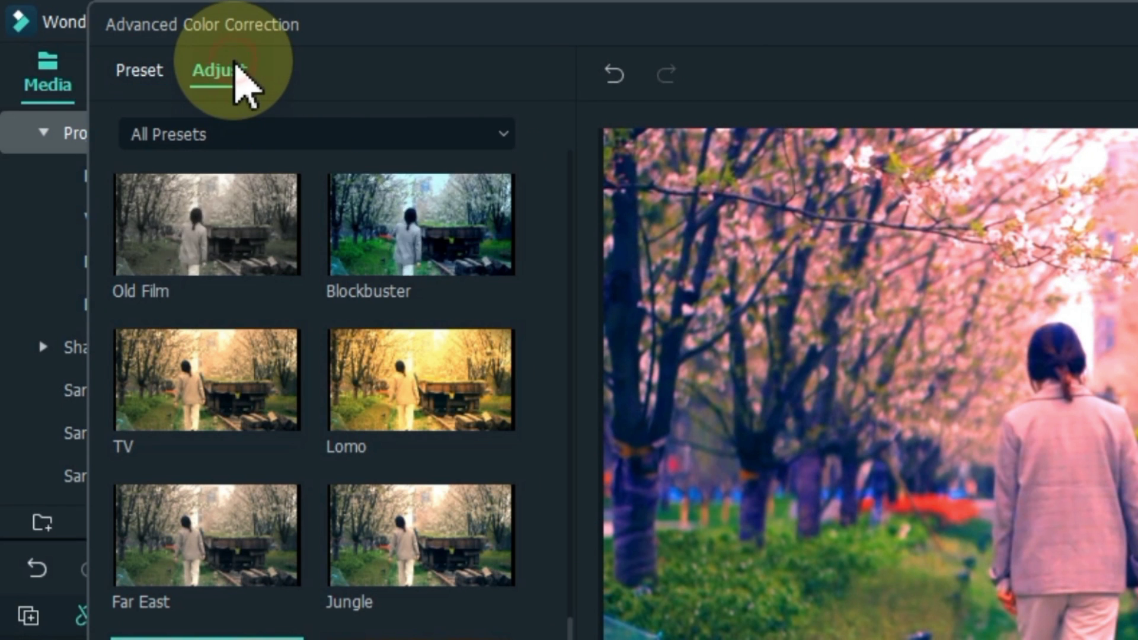
Set enhancement to 0 and cool the white balance temperature slightly, leaving the 3D LUT unset.
click(369, 503)
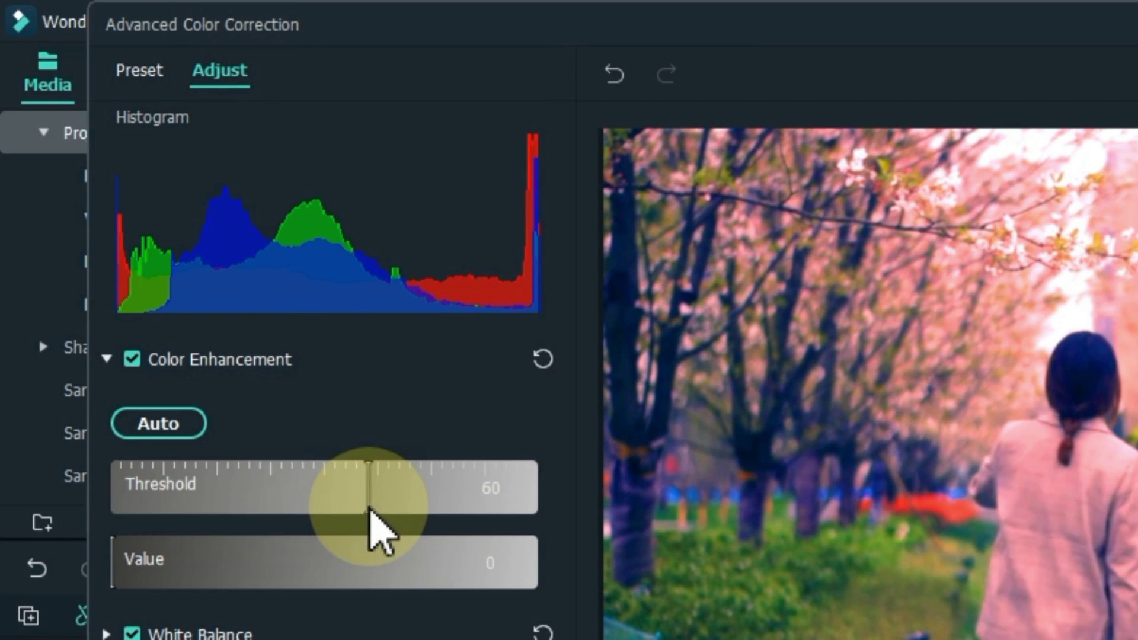
drag(371, 510, 76, 534)
click(107, 633)
drag(207, 446, 283, 400)
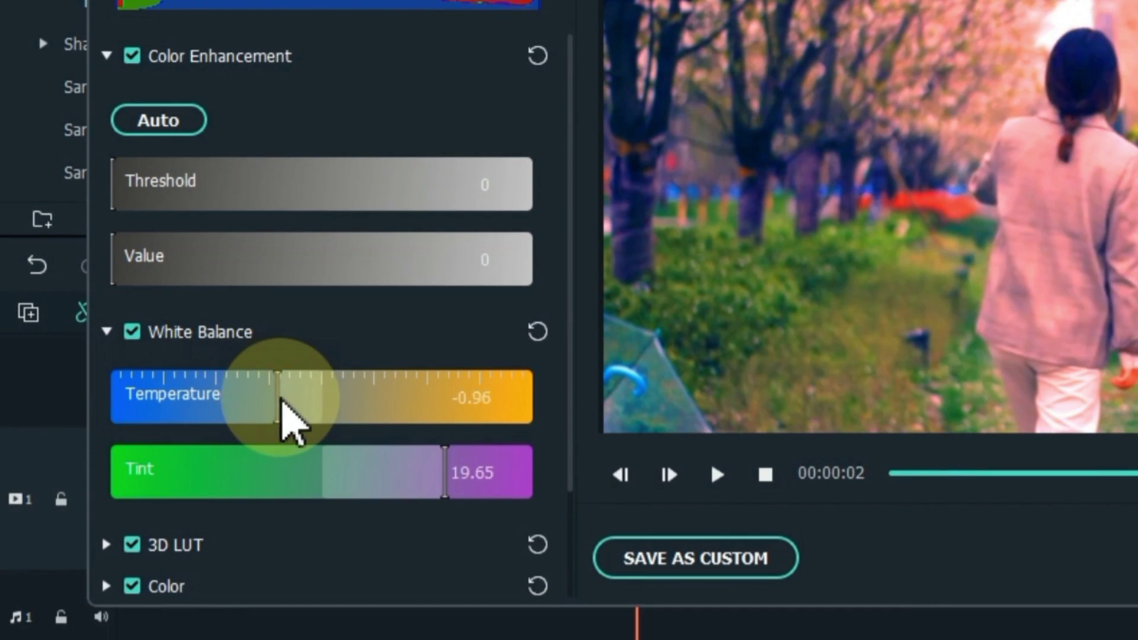
scroll(262, 395, down, 2)
drag(442, 395, 458, 400)
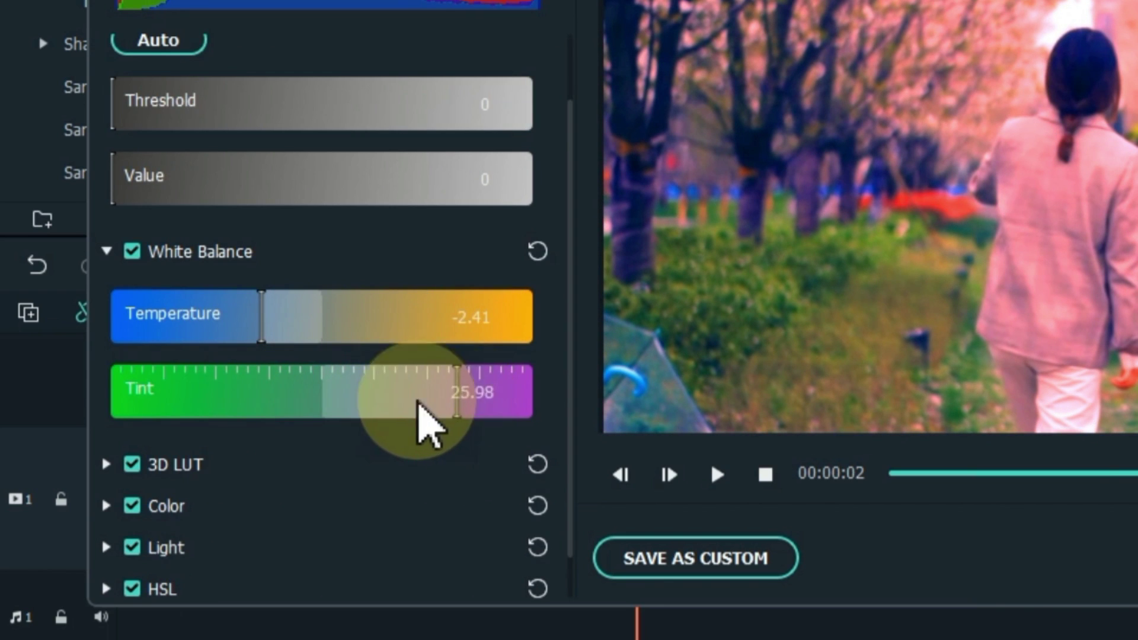
scroll(267, 309, down, 1)
click(122, 203)
click(110, 372)
click(118, 390)
scroll(279, 255, down, 5)
scroll(287, 273, up, 5)
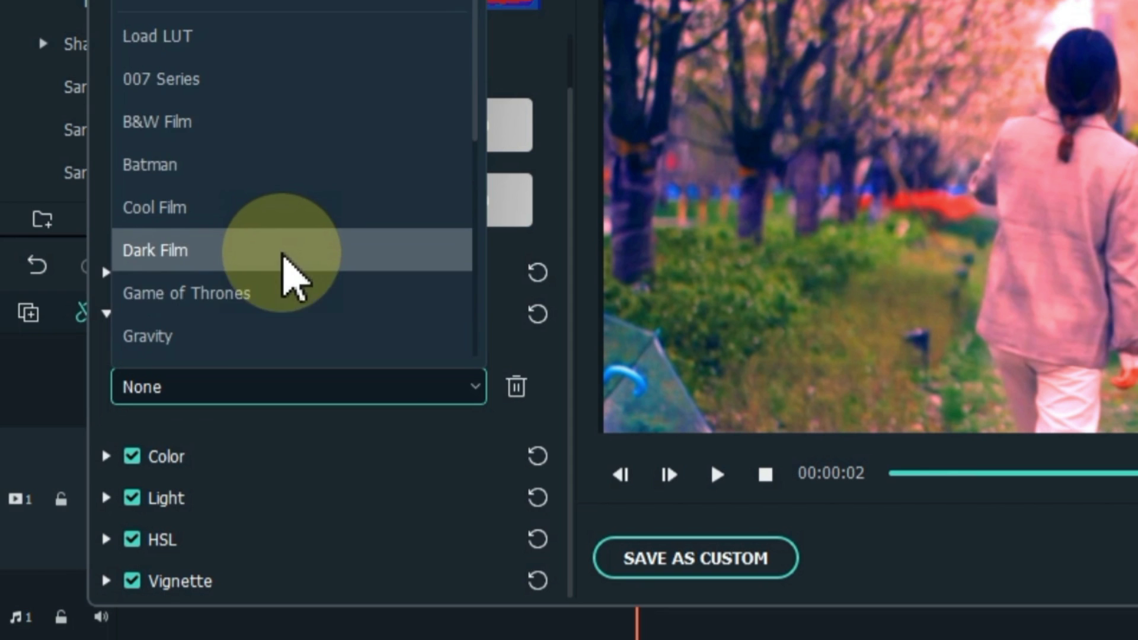
scroll(290, 278, down, 3)
click(106, 312)
click(105, 313)
Set Exposure 12, Brightness 6, Contrast −3, Vibrance 68 and Saturation 39.
click(106, 413)
scroll(155, 467, down, 6)
scroll(154, 464, down, 2)
drag(303, 172, 349, 178)
click(353, 254)
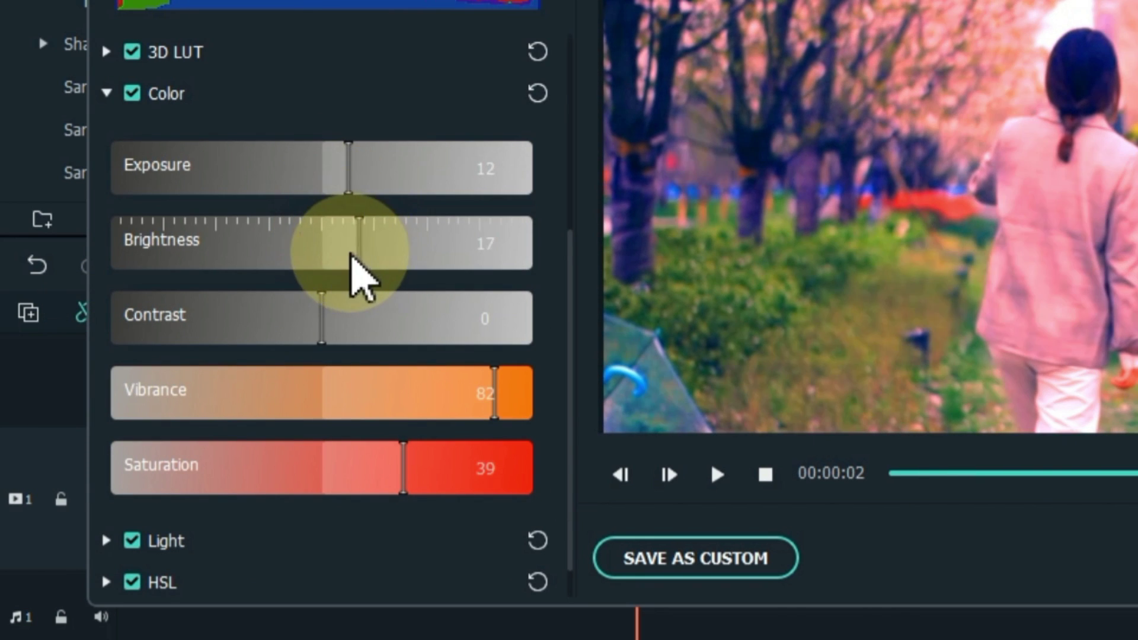
drag(354, 256, 318, 310)
click(317, 335)
drag(468, 424, 471, 422)
scroll(304, 478, down, 1)
drag(305, 478, 433, 468)
click(109, 51)
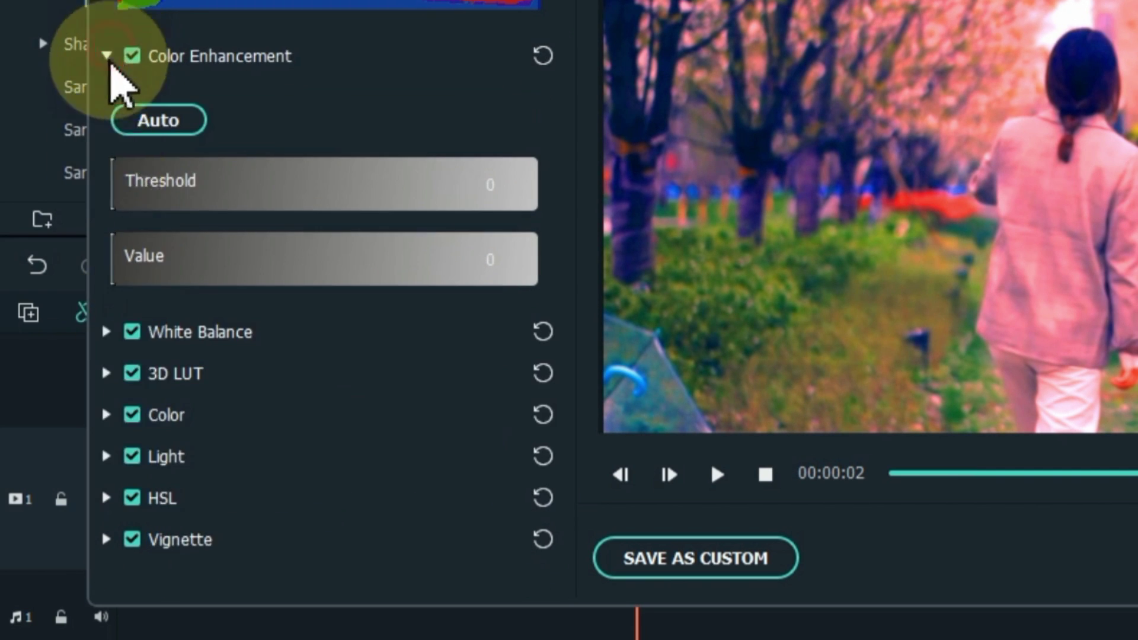
Review the Light, HSL and Vignette settings, then apply the colour correction.
click(106, 456)
click(107, 170)
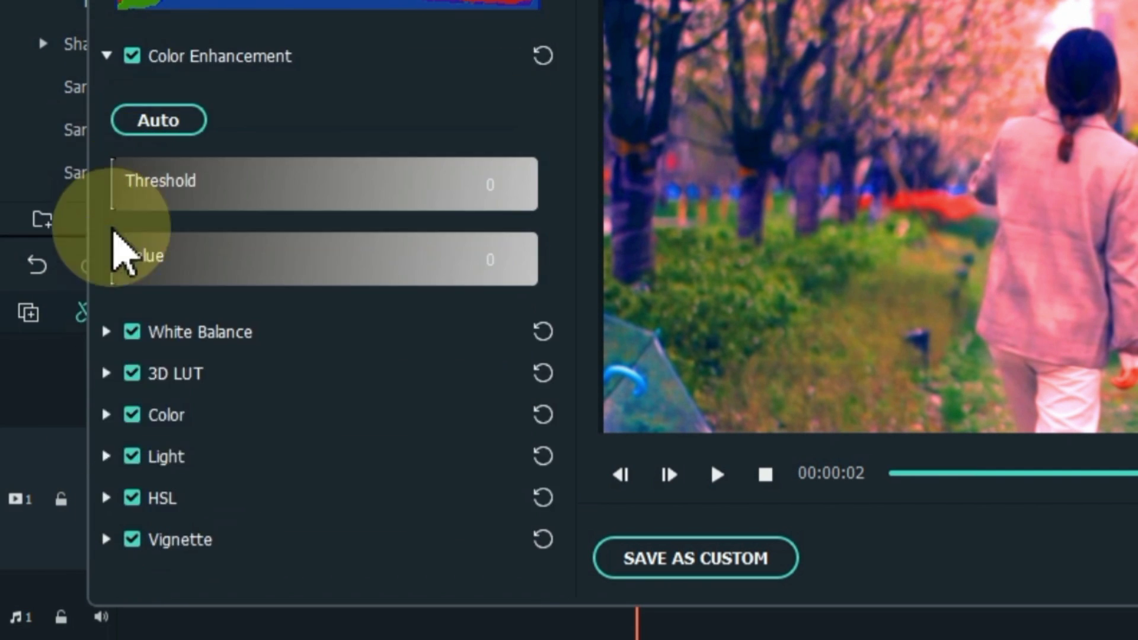
click(106, 498)
click(105, 201)
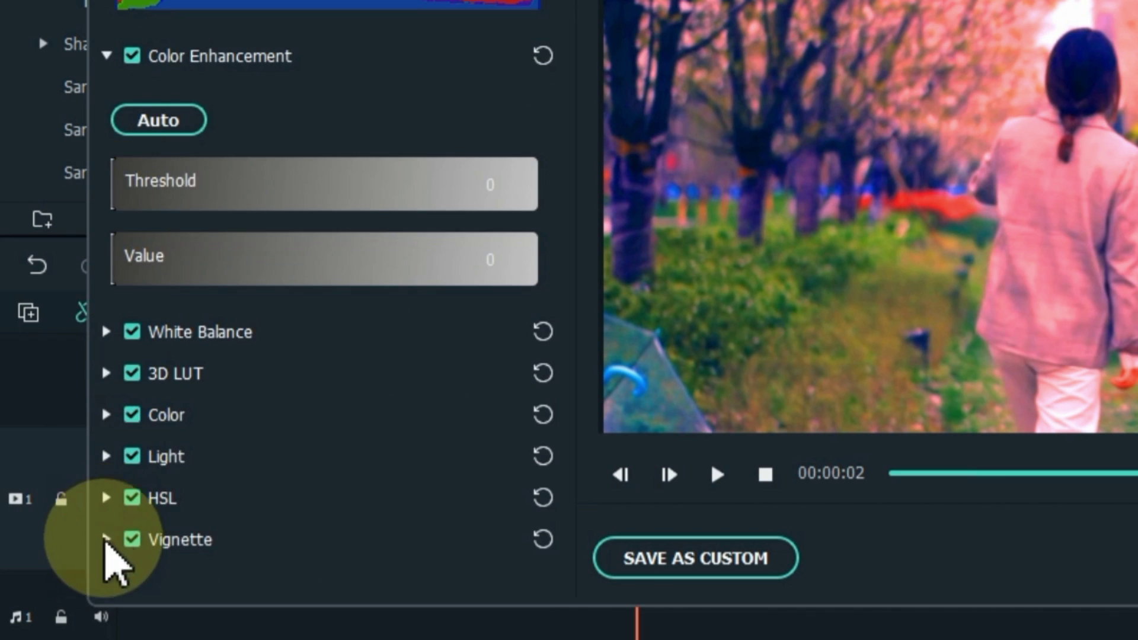
click(107, 539)
scroll(118, 297, up, 3)
click(107, 276)
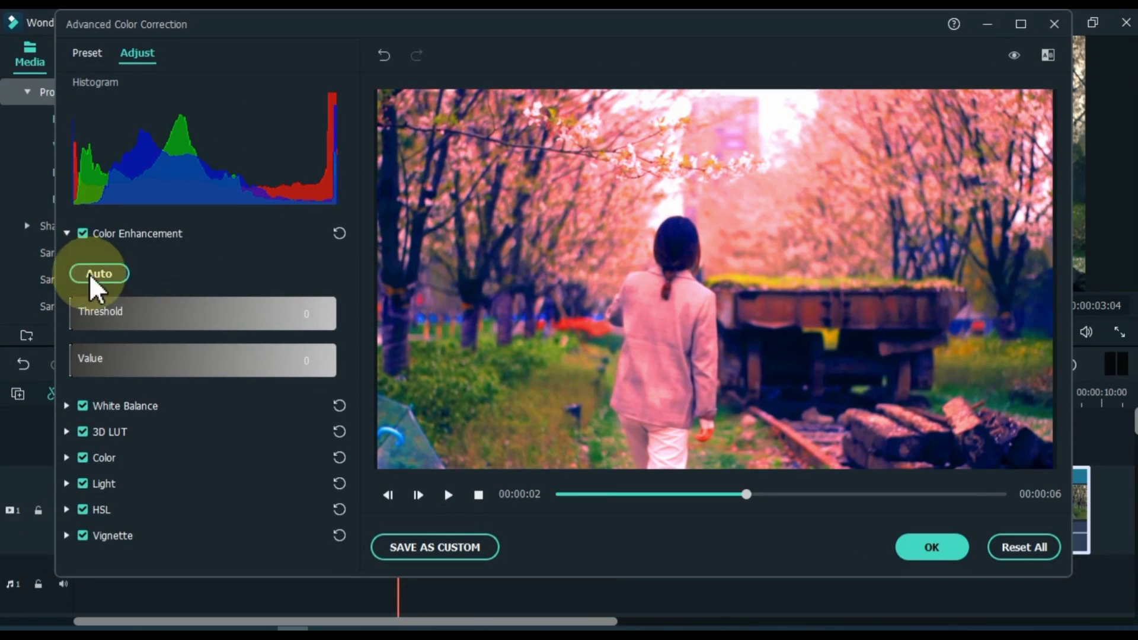
click(927, 548)
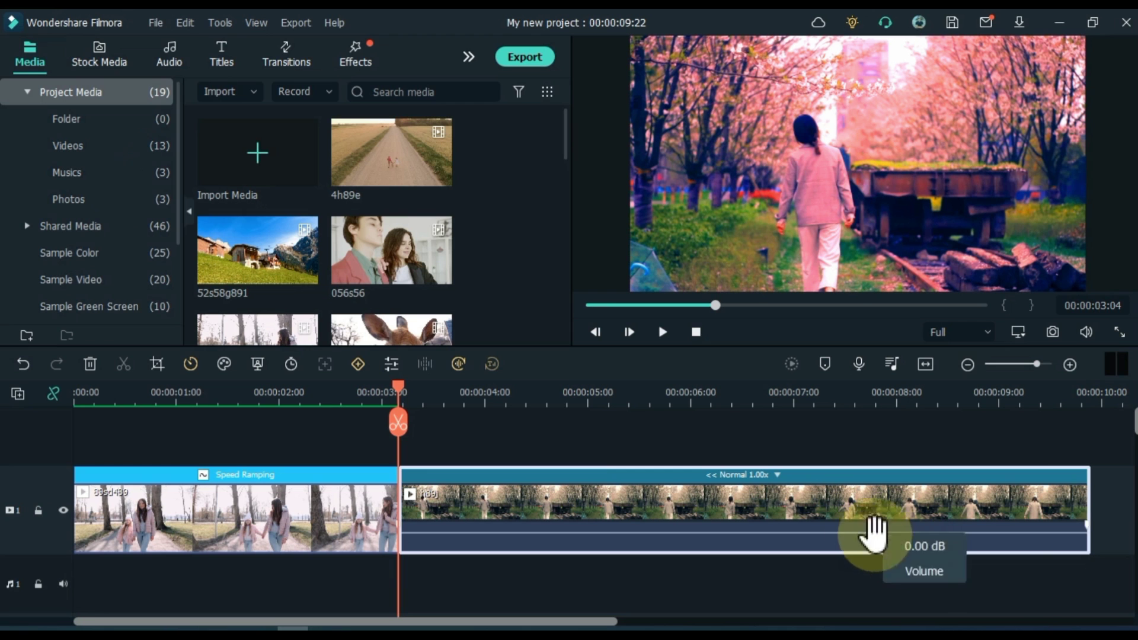
Append 52s58g891 after h89j, keeping the 1920 x 1080 25fps project settings.
click(663, 333)
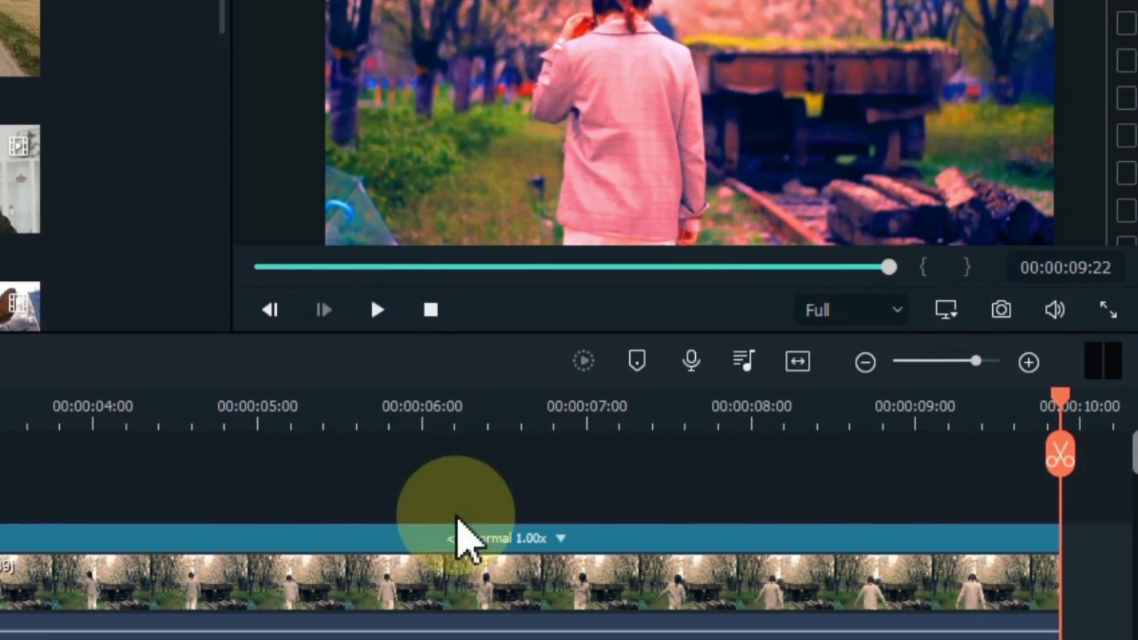
click(457, 533)
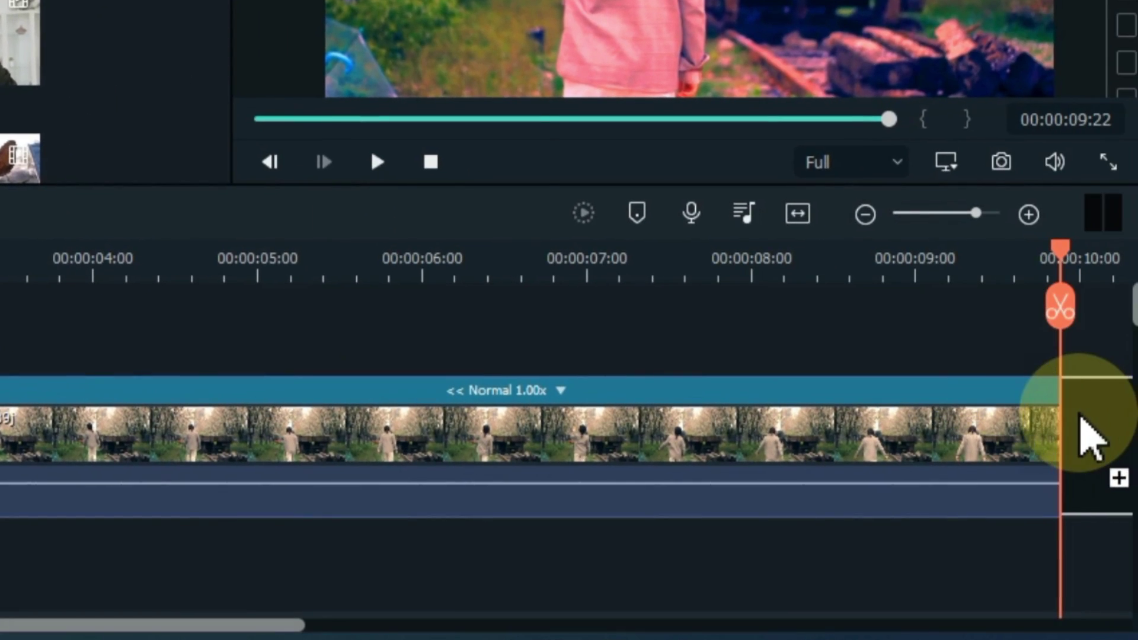
drag(1089, 439, 1090, 440)
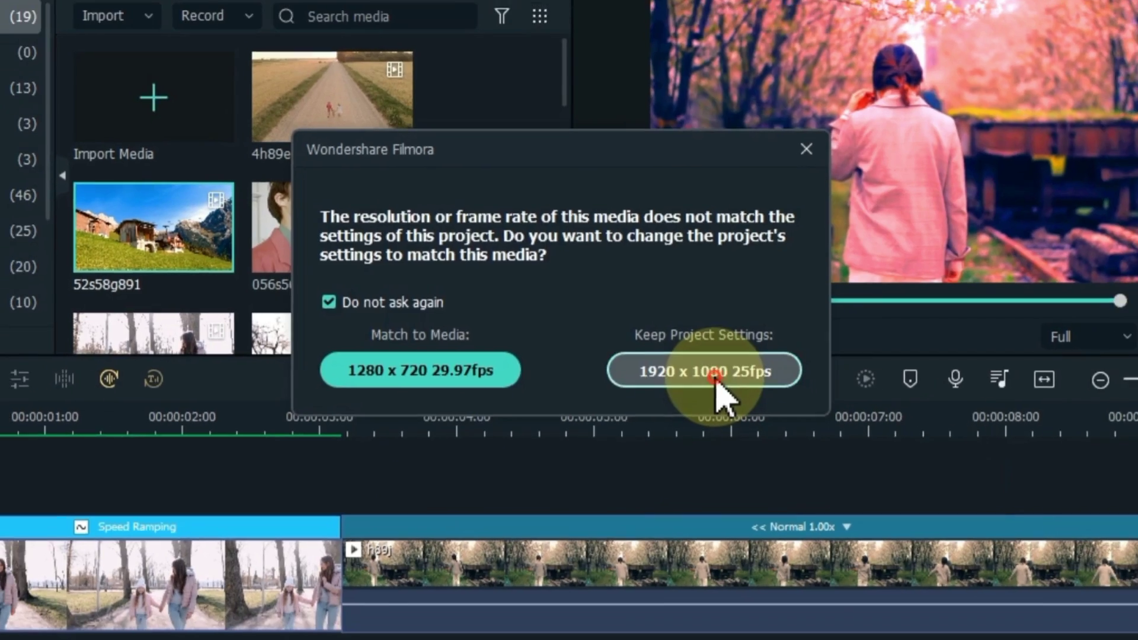
click(394, 199)
Move h89j and 52s58g891 together to the start of the timeline.
drag(304, 621, 415, 620)
click(255, 510)
drag(254, 509, 1069, 509)
drag(638, 623, 461, 625)
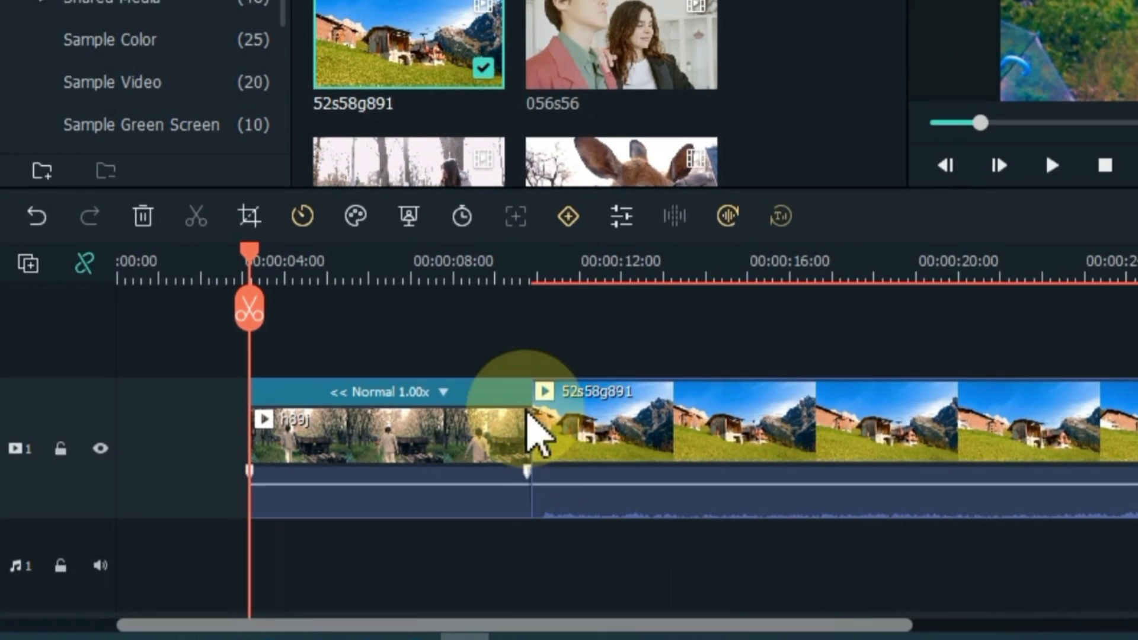
drag(465, 351, 554, 457)
Put 52s58g891 first on the main track with h89j following at about 00:00:28.
click(554, 457)
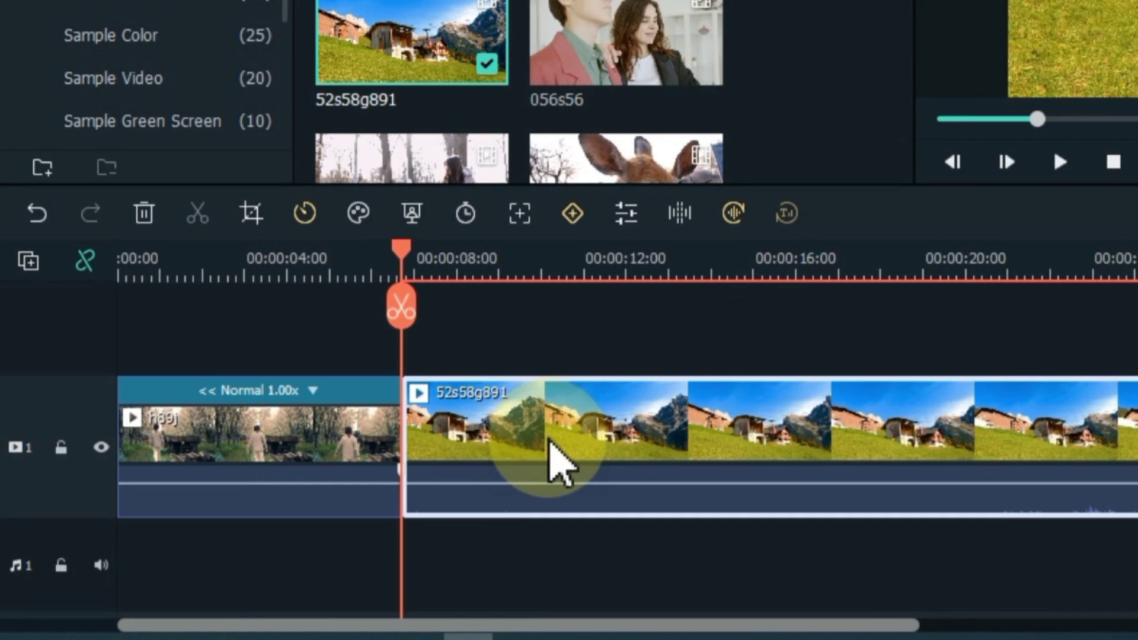
drag(500, 374, 234, 349)
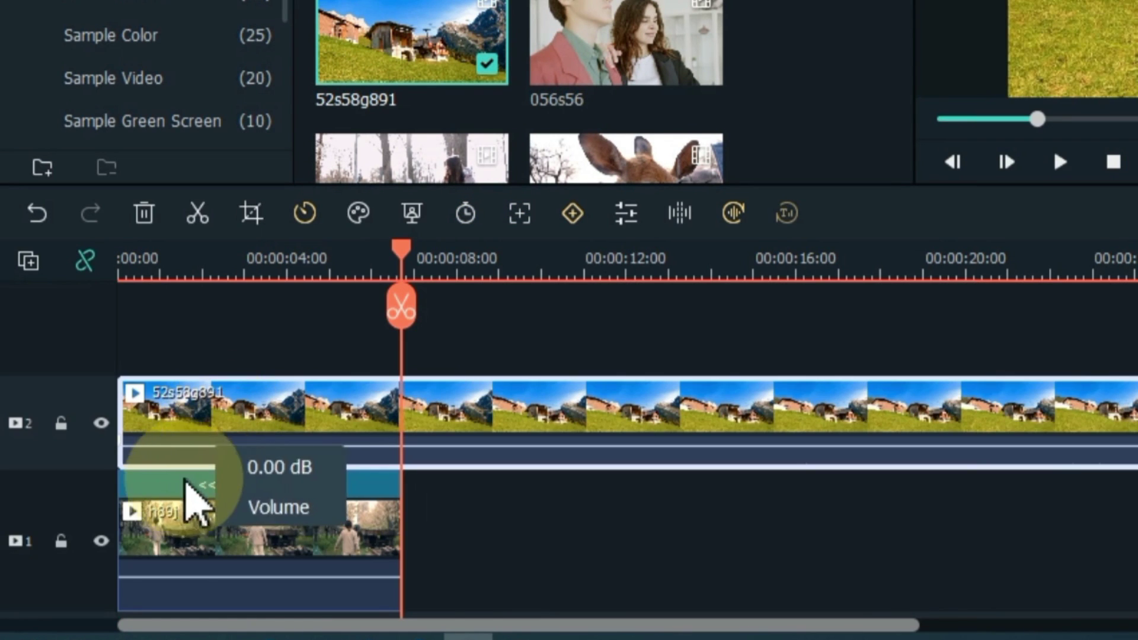
drag(213, 540, 1137, 509)
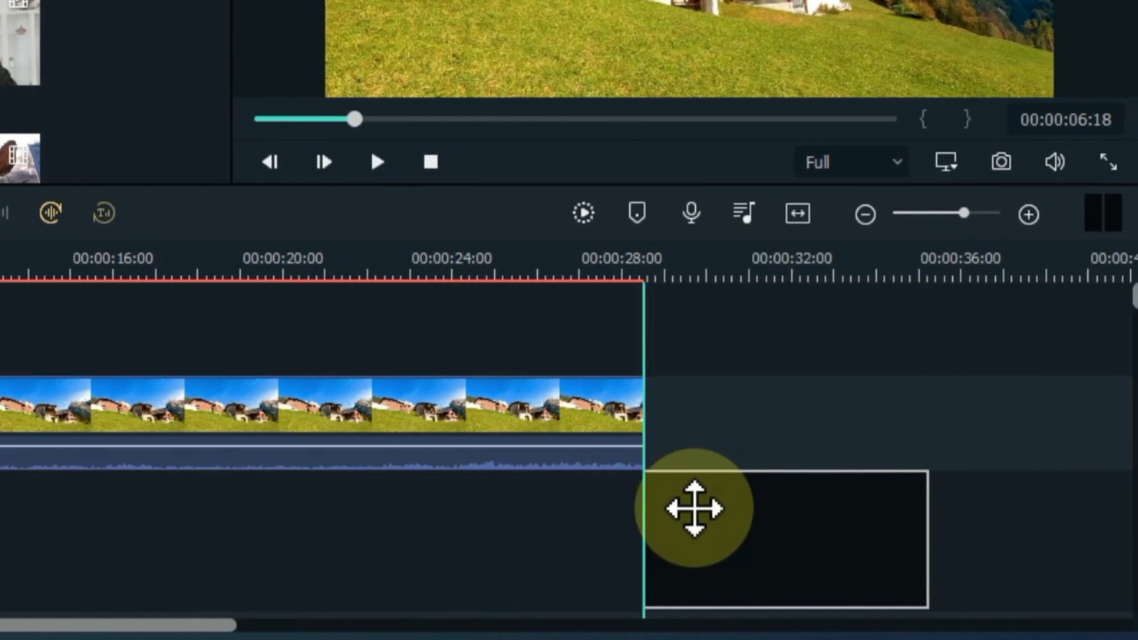
drag(694, 508, 663, 521)
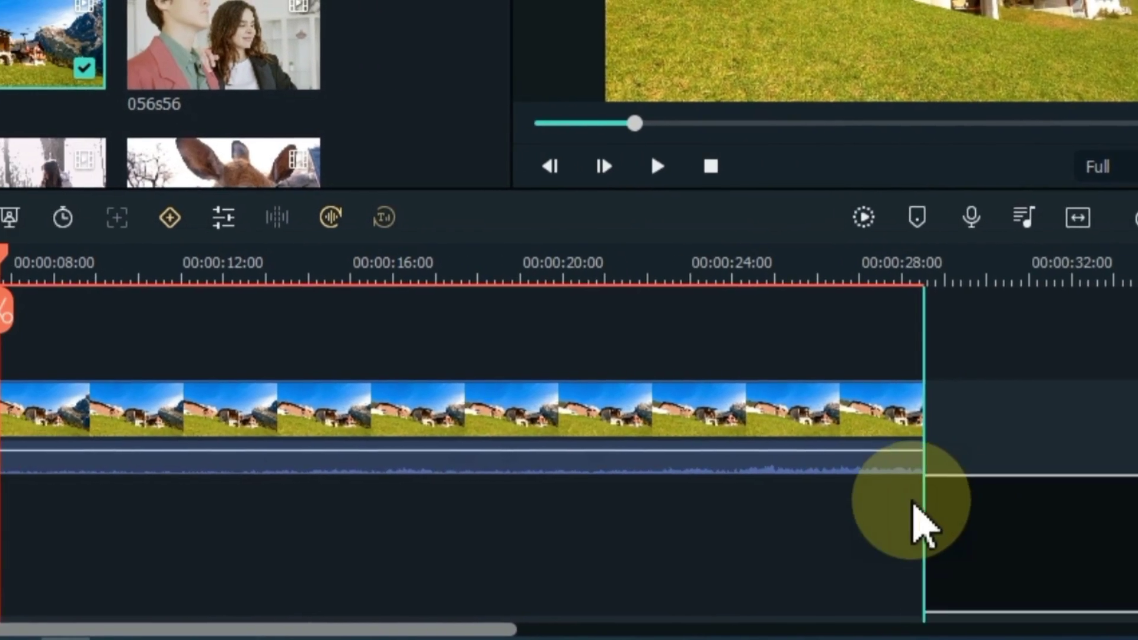
drag(223, 456, 18, 536)
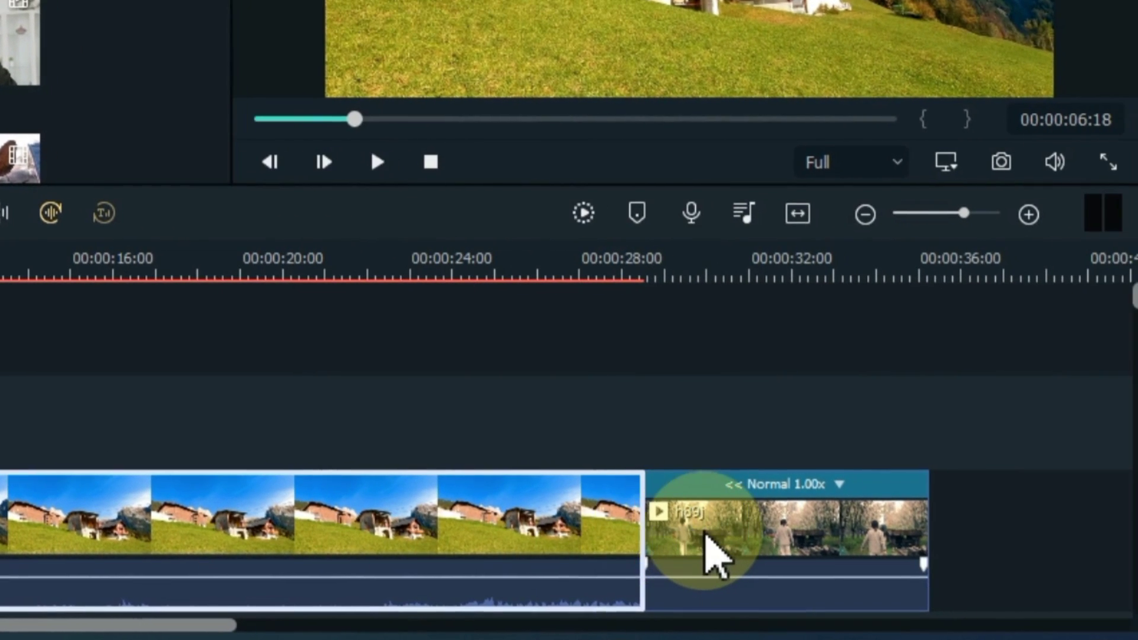
click(708, 536)
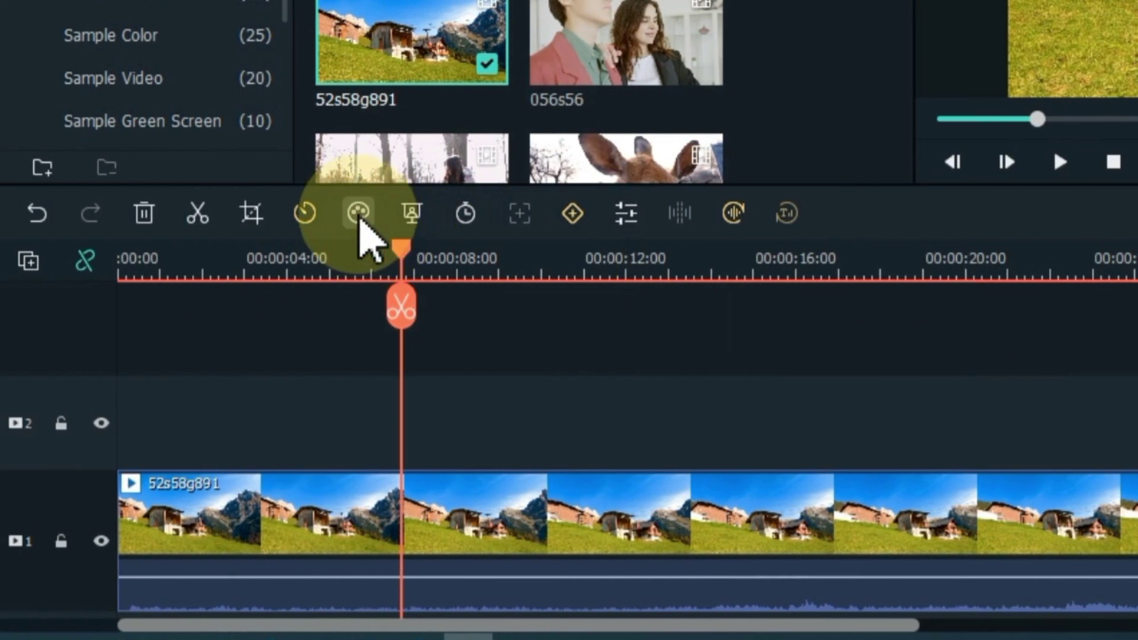
click(358, 219)
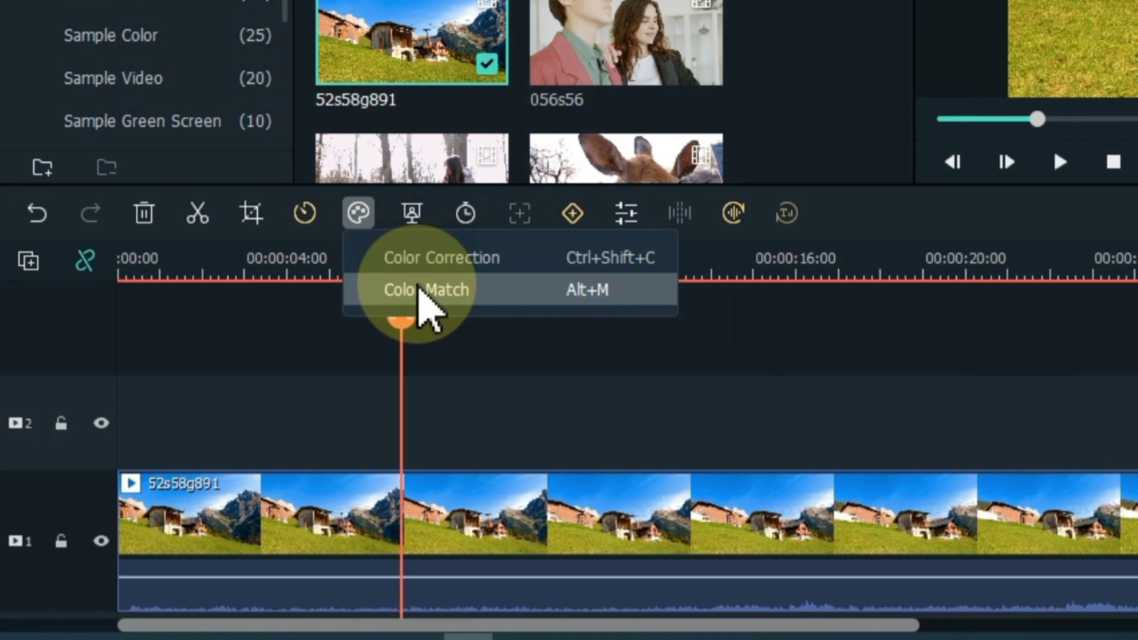
Color Match h89j to the 52s58g891 alpine reference frame and confirm with OK.
click(422, 291)
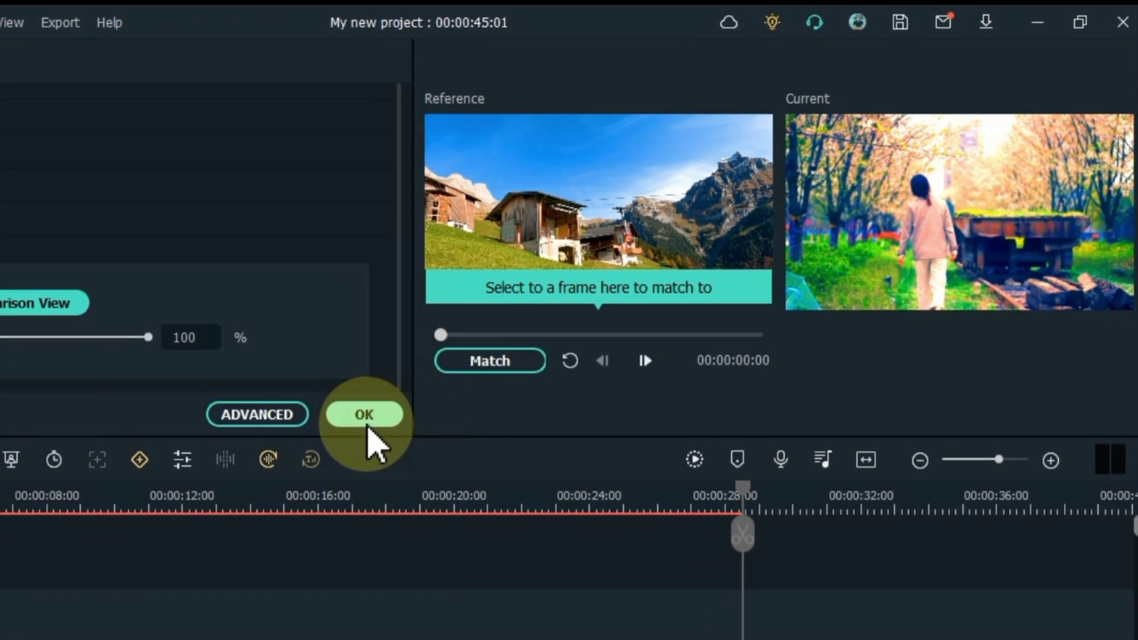
click(170, 512)
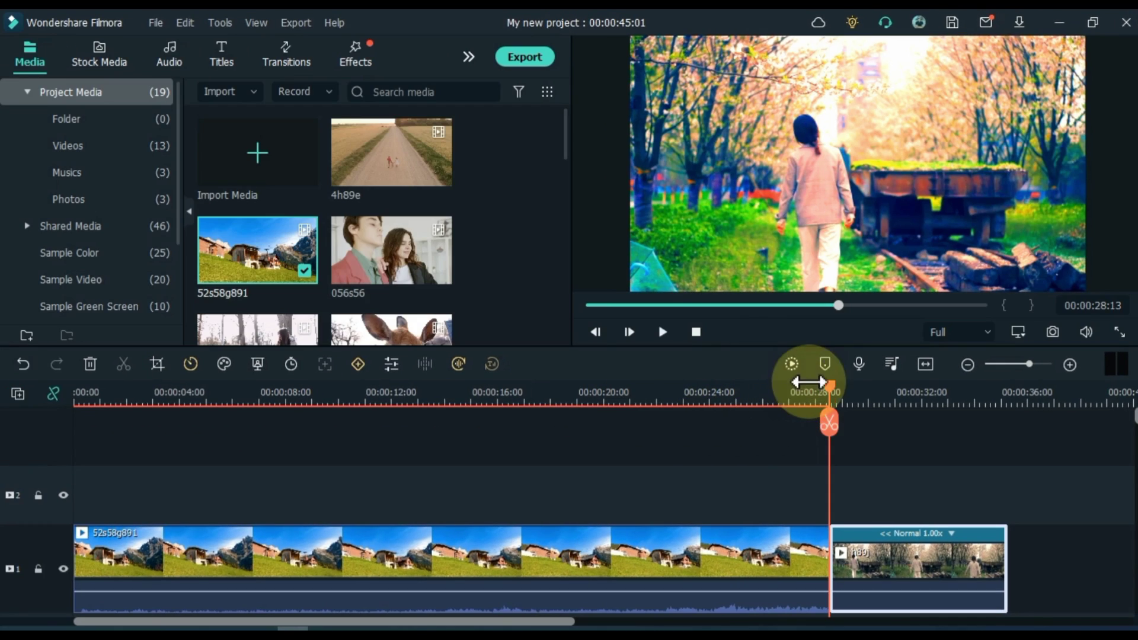
Scrub the matched clip, zoom the timeline to fit, and select the gap before 89sd489.
drag(829, 387, 810, 415)
click(926, 363)
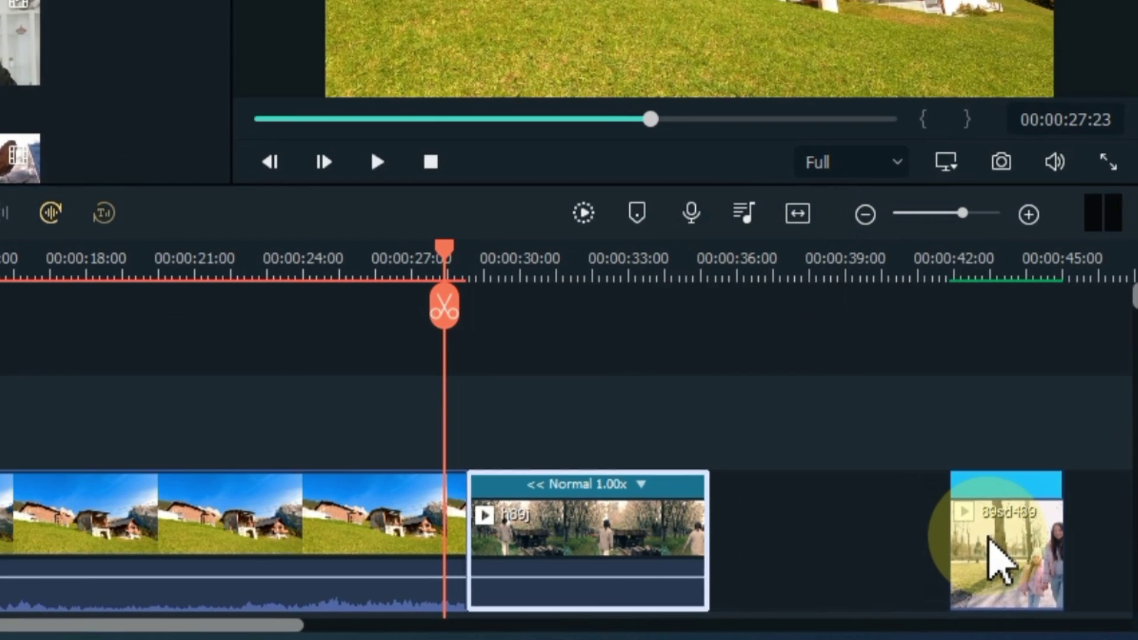
click(1046, 568)
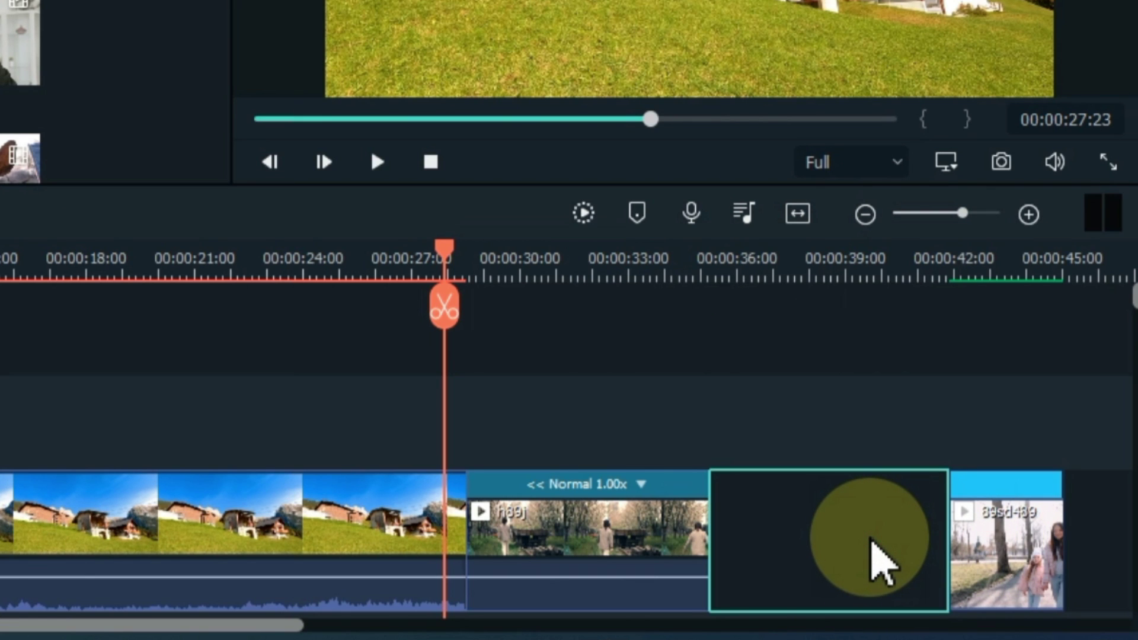
Close the empty gap so 89sd489 follows h89j directly at about 00:00:35.
drag(986, 557, 747, 550)
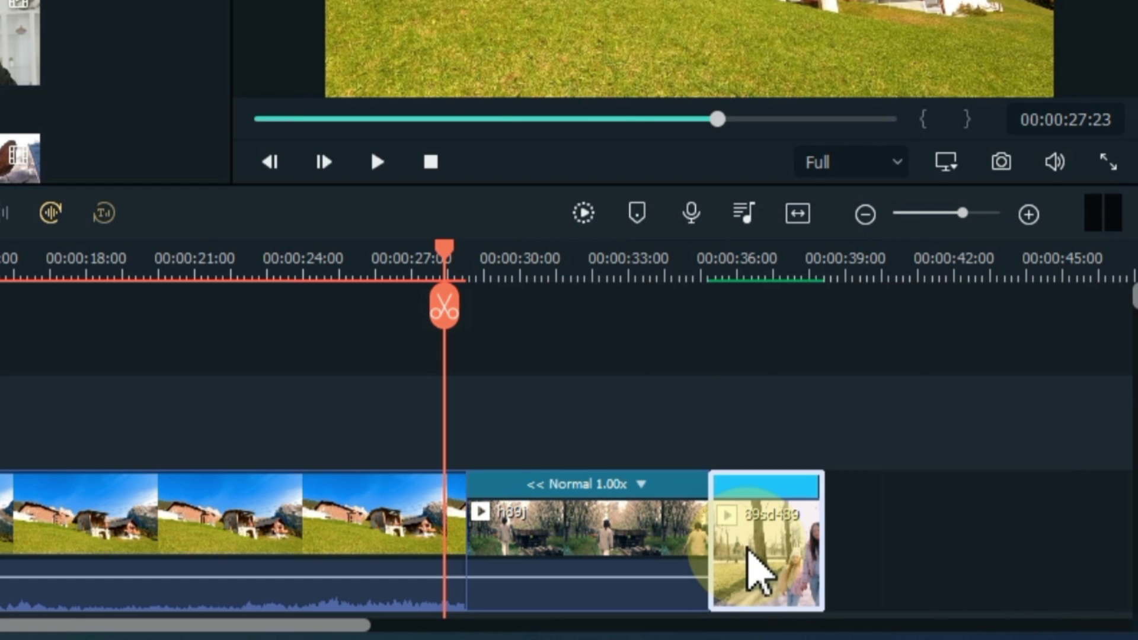
key(ctrl+z)
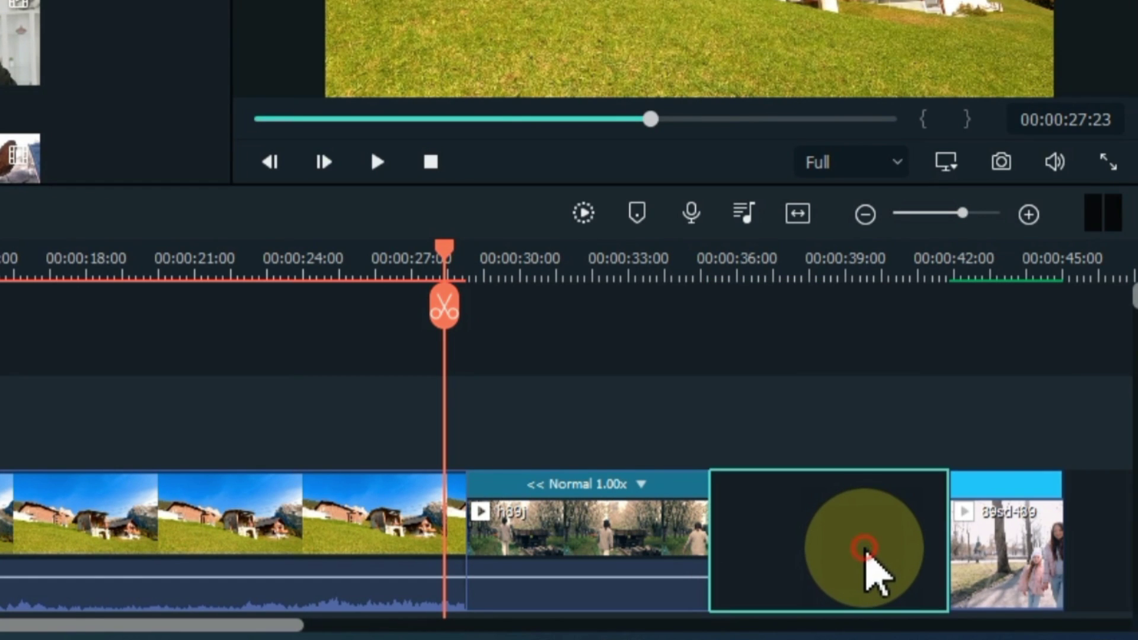
right_click(866, 553)
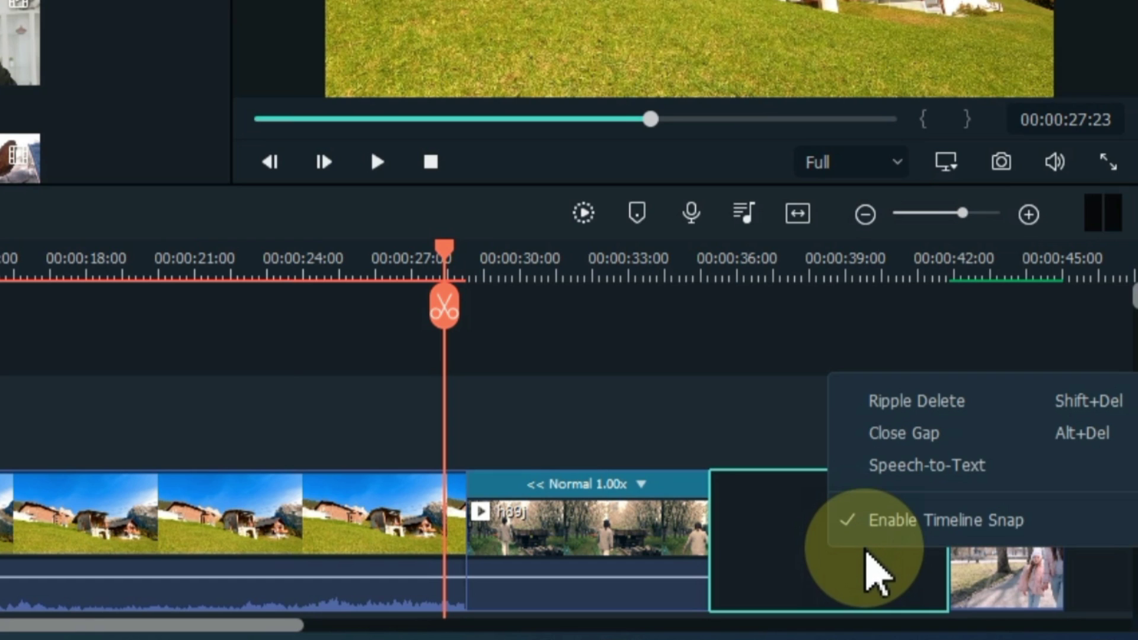
click(893, 403)
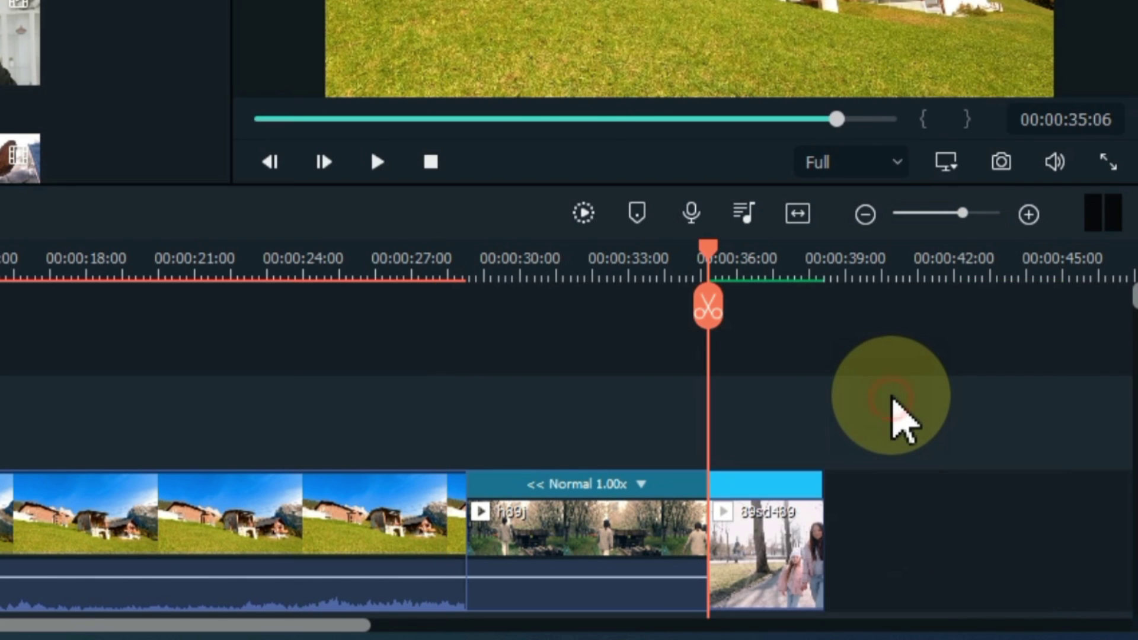
key(ctrl+z)
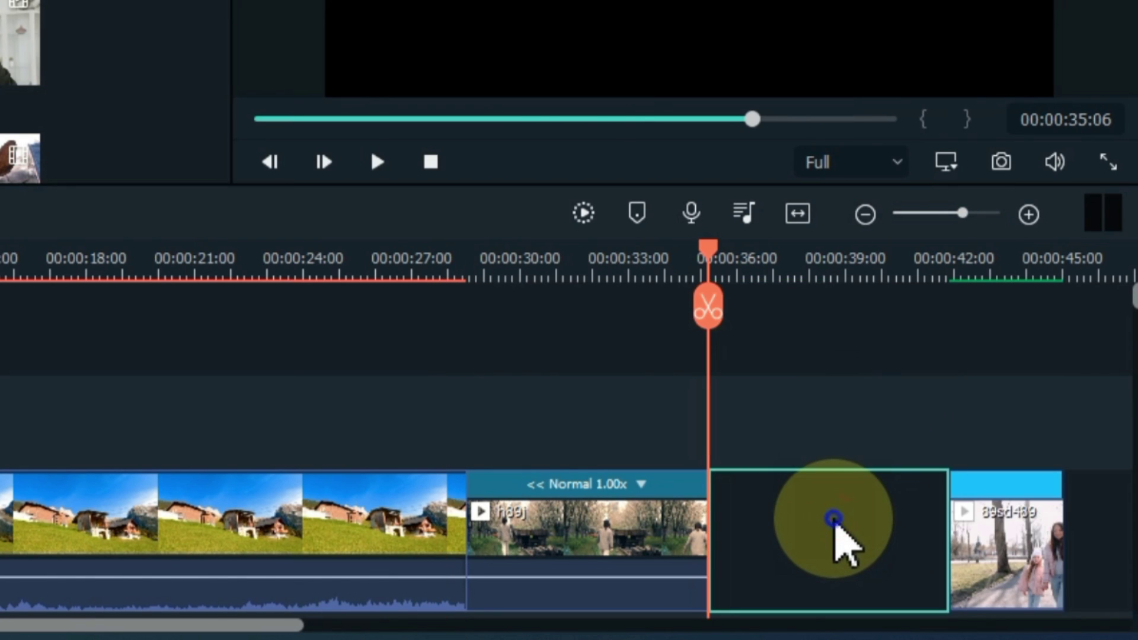
right_click(832, 519)
click(907, 404)
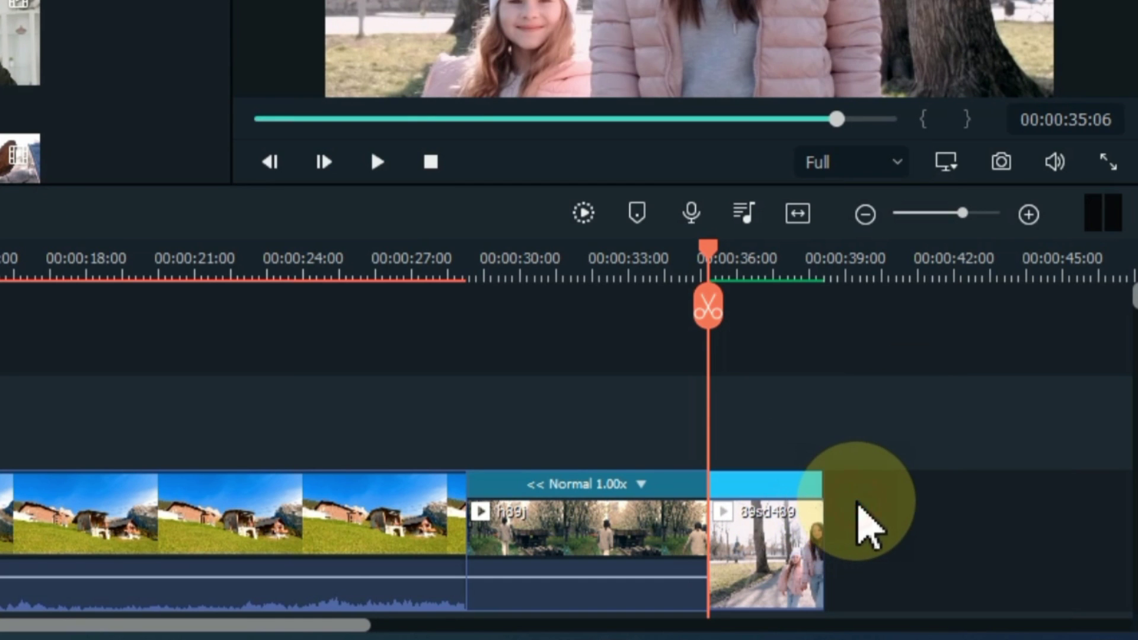
Append the green-screen chroma key clip after 89sd489 at about 00:00:38 and preview it.
drag(301, 622, 573, 624)
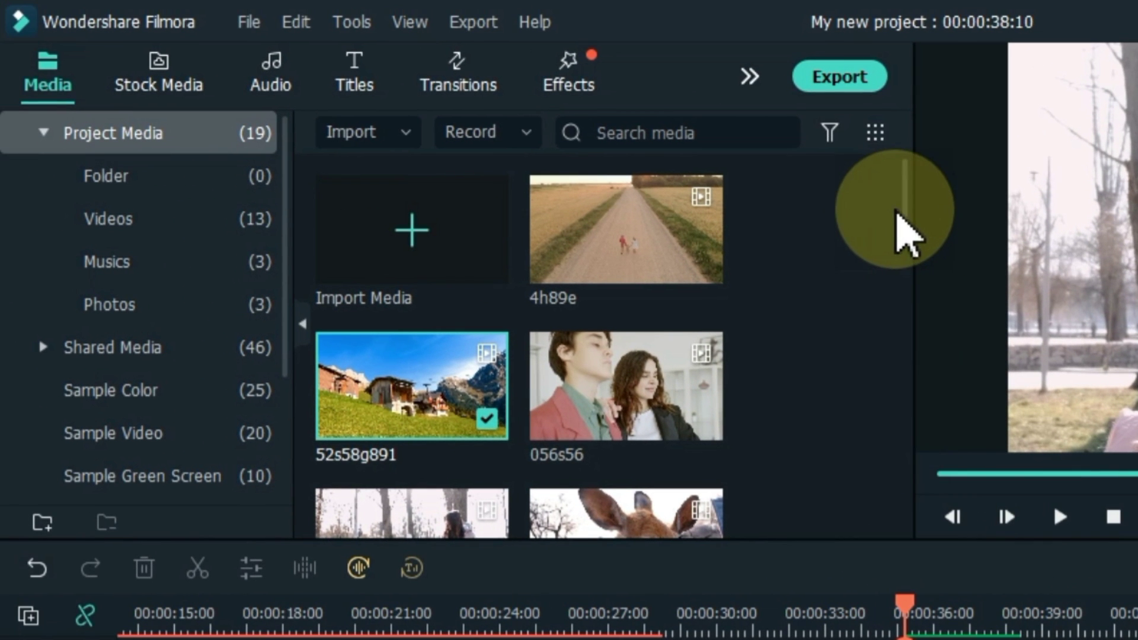
drag(898, 216, 818, 418)
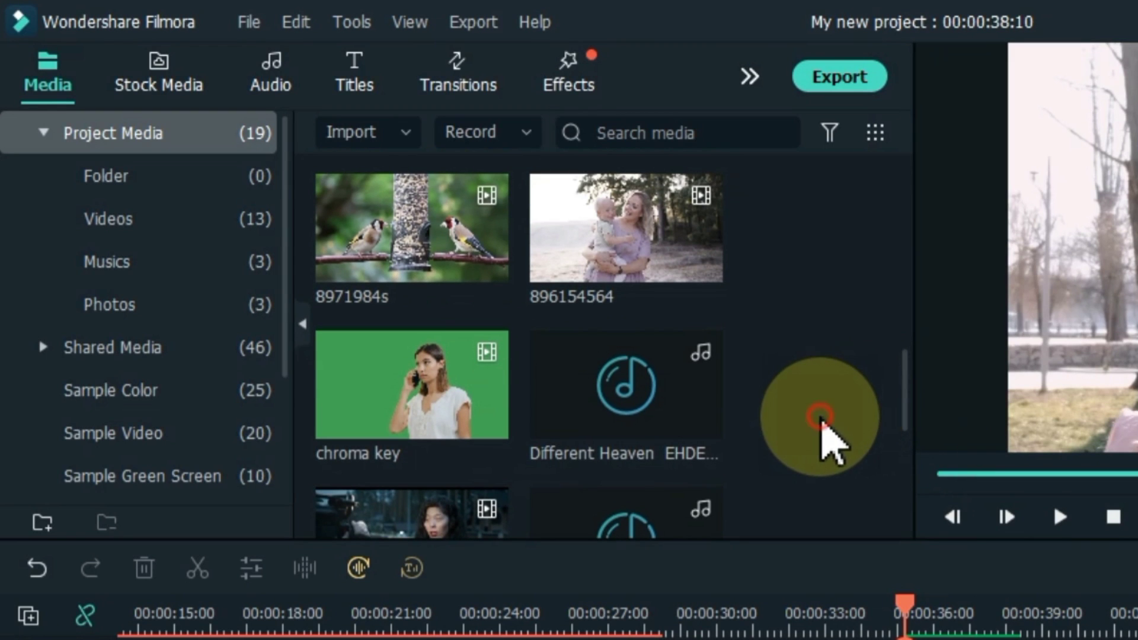
click(405, 426)
drag(406, 429, 1046, 639)
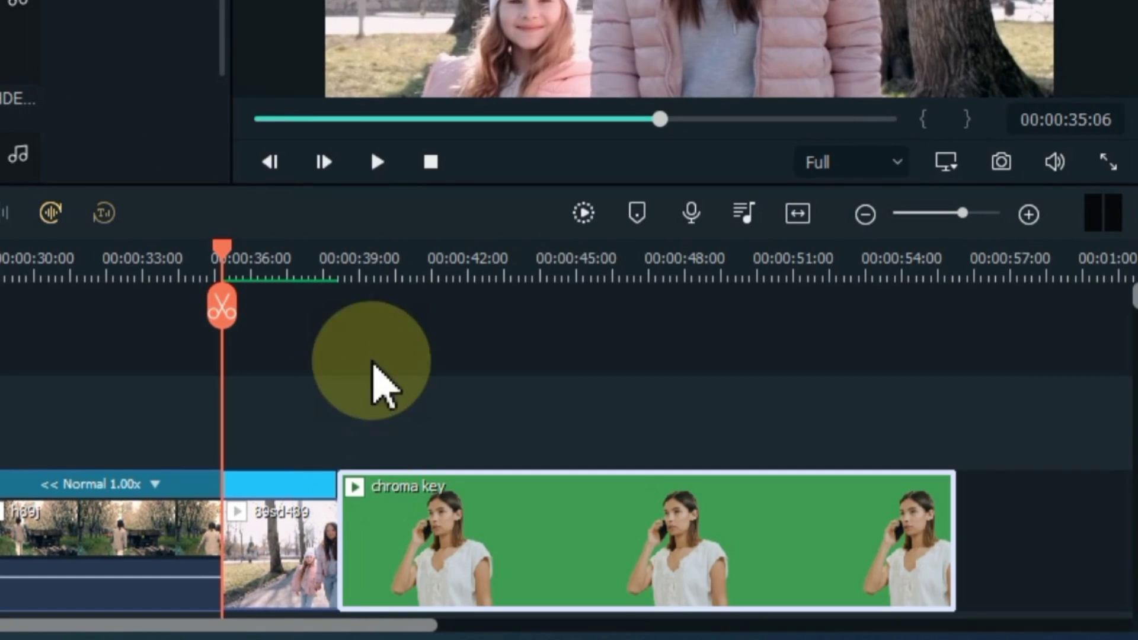
click(368, 256)
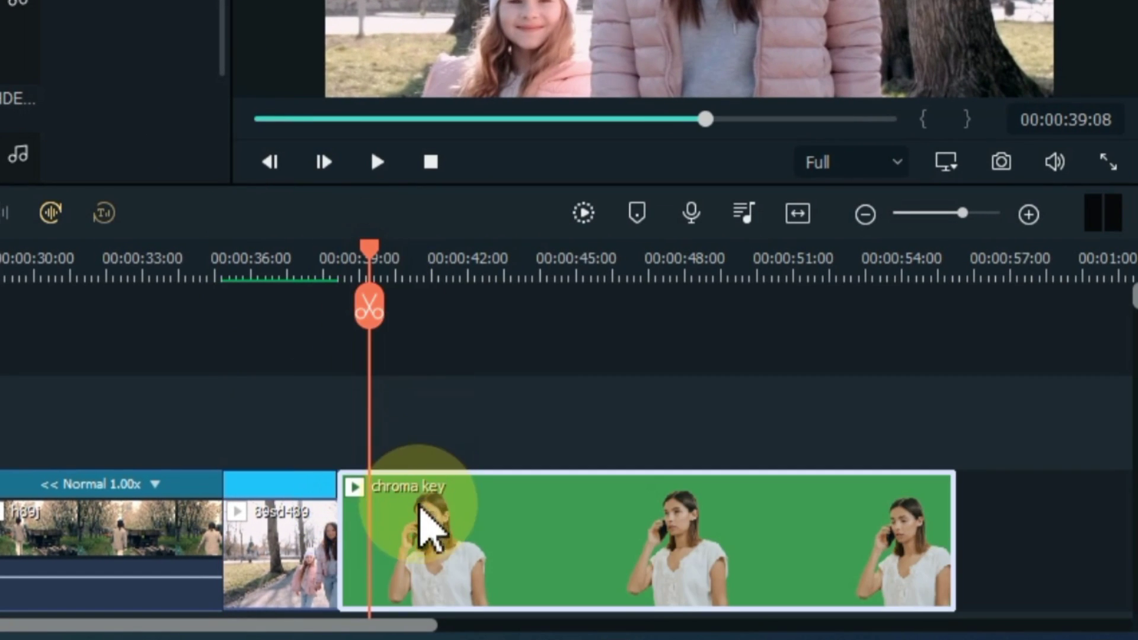
click(419, 542)
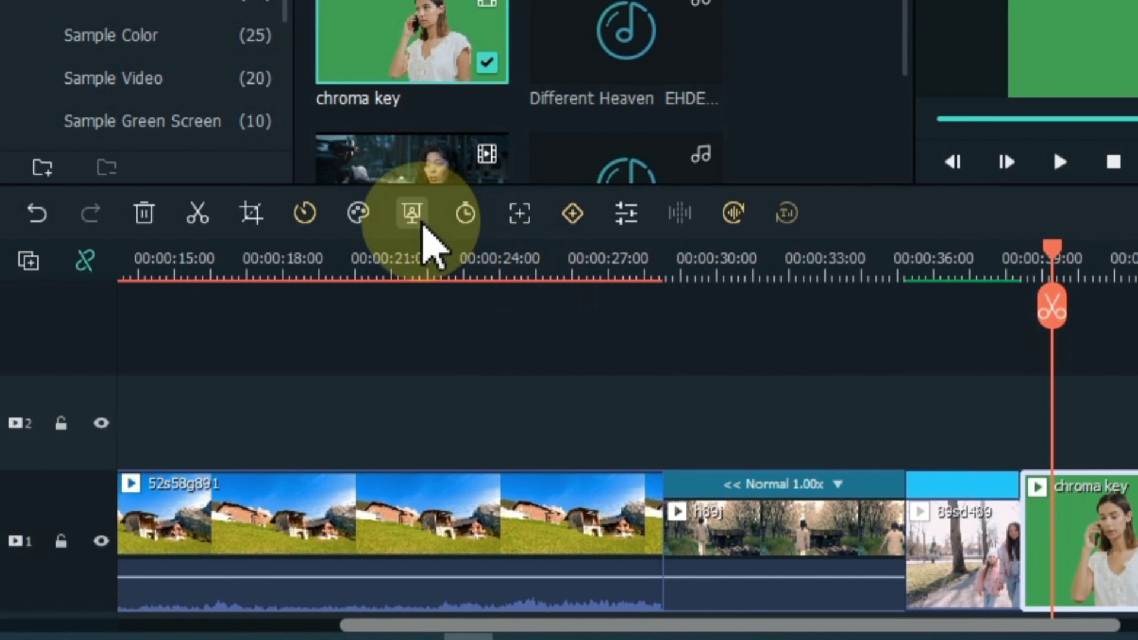
Move the chroma key clip up to track 2.
click(417, 221)
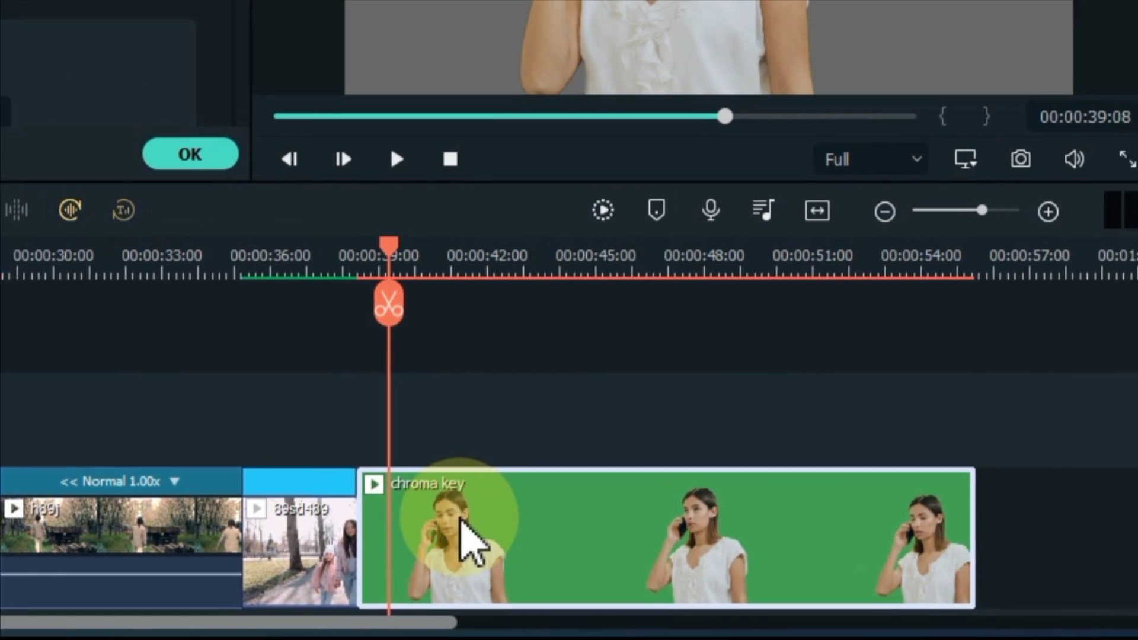
drag(1135, 589, 1121, 454)
drag(438, 406, 452, 426)
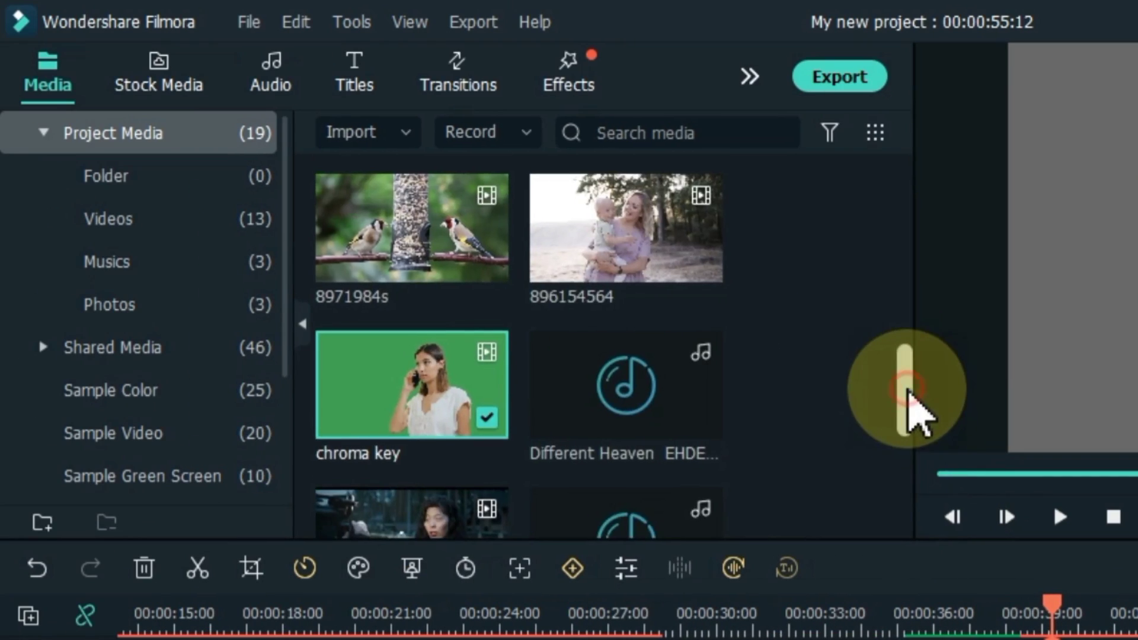
Place a 52s58g891 landscape clip on track 1 beneath the woman and preview the composite.
drag(909, 391, 913, 195)
drag(370, 391, 1031, 639)
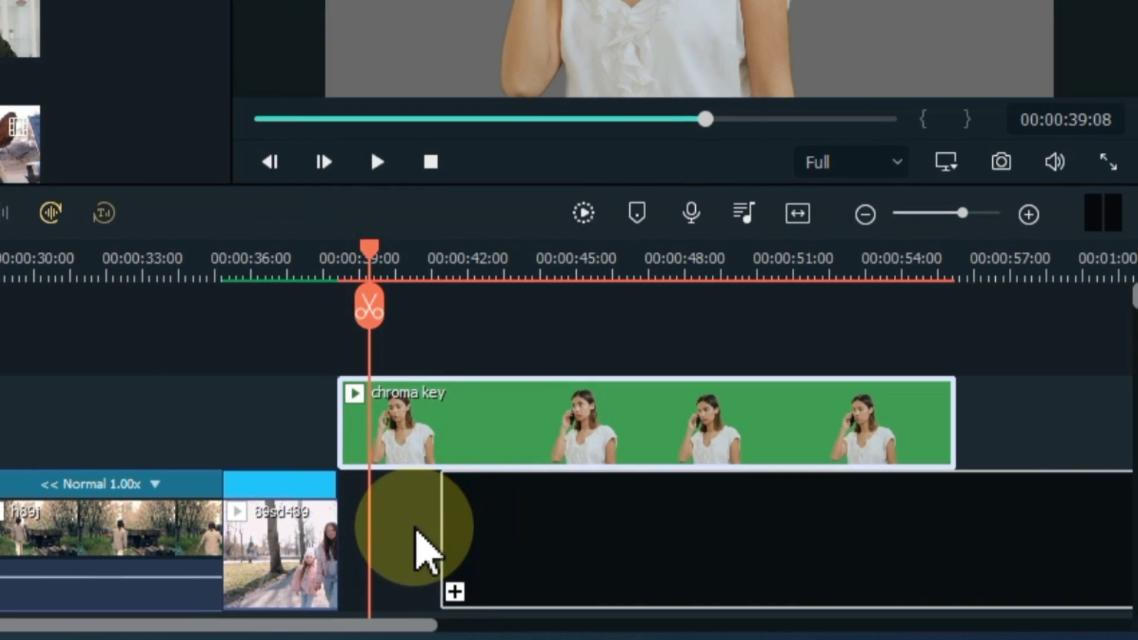
drag(348, 532, 355, 536)
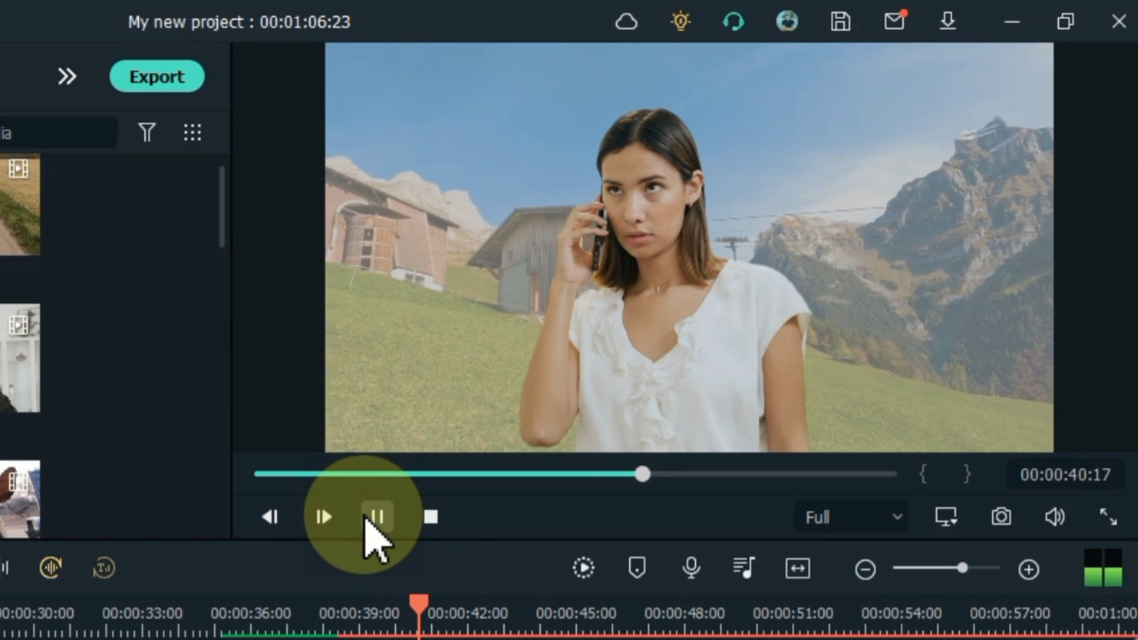
click(365, 517)
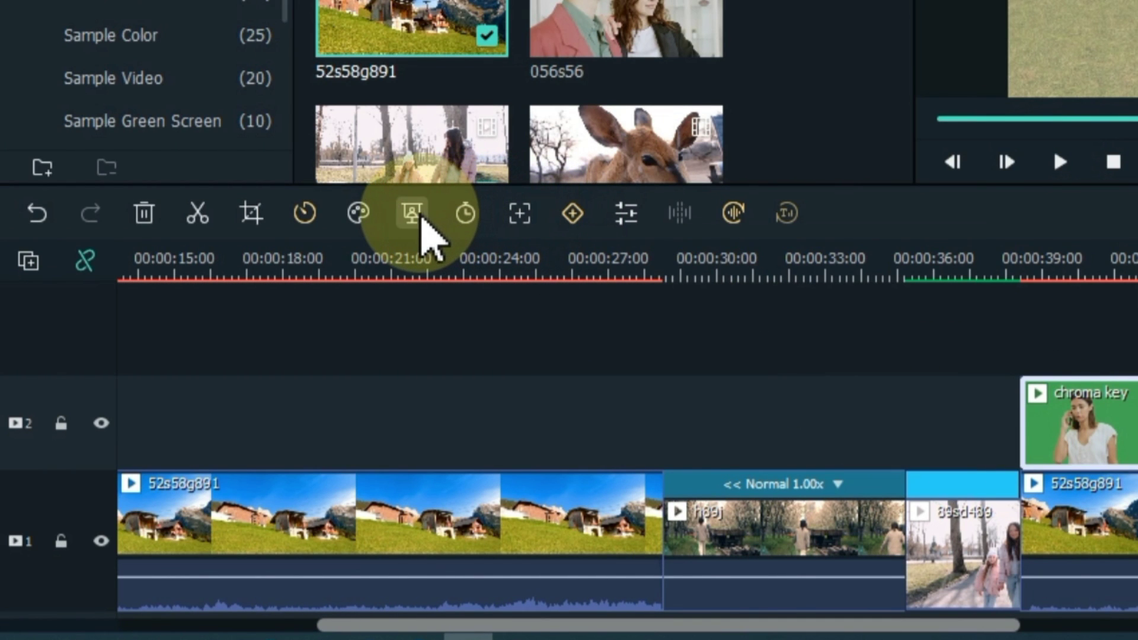
Eyedropper-sample the green backdrop in Chroma Key and set Offset to 21.
click(413, 214)
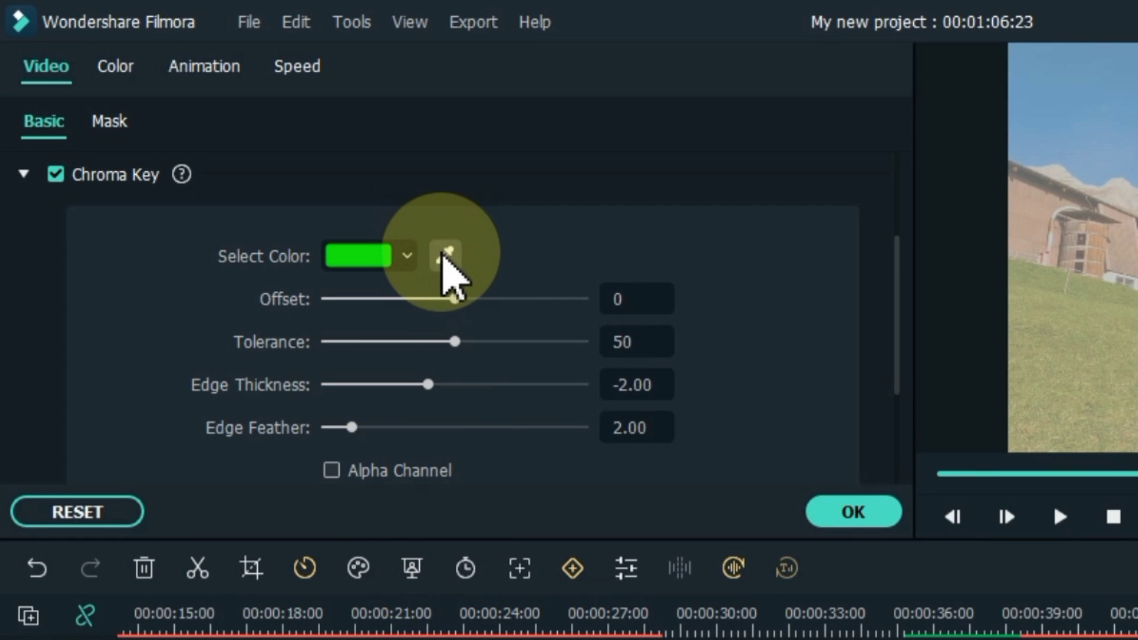
click(443, 255)
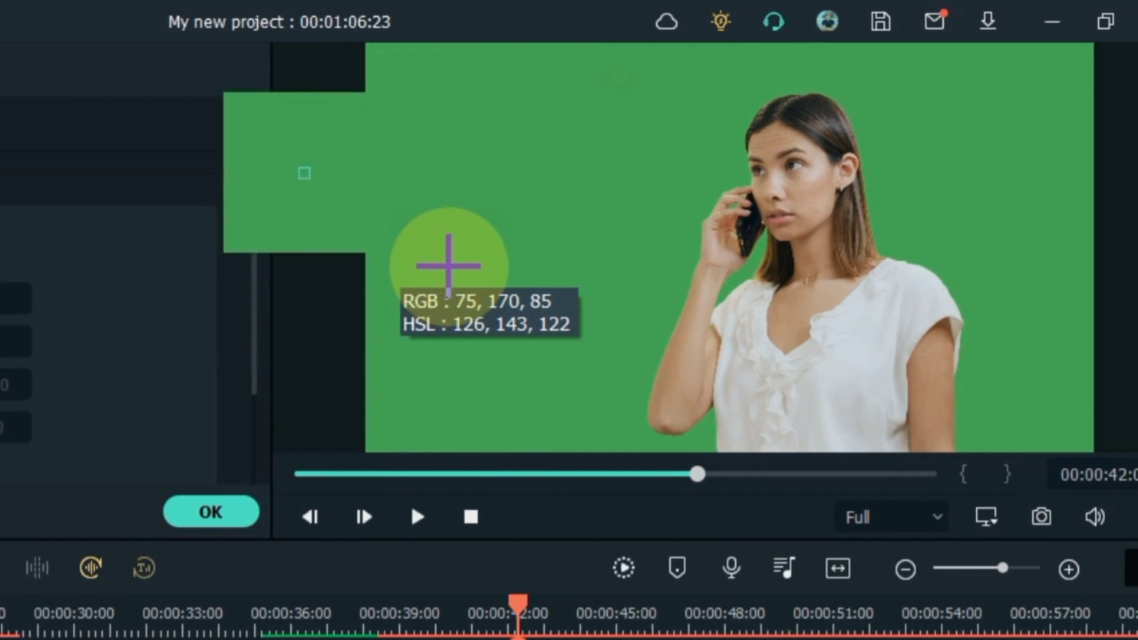
click(466, 262)
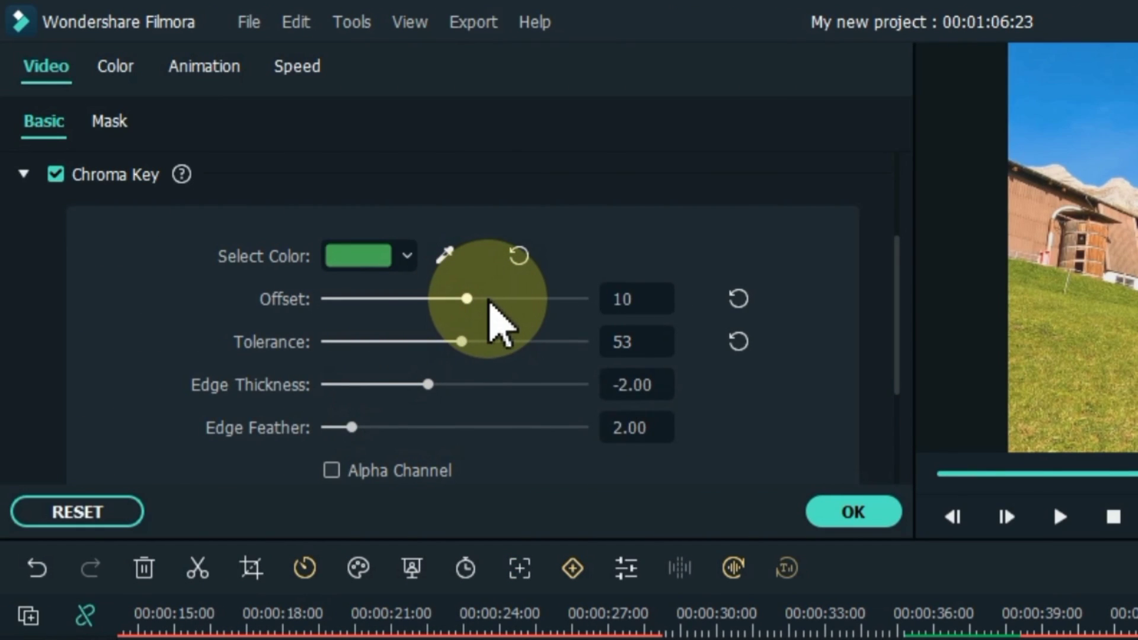
drag(490, 301, 486, 303)
drag(462, 341, 436, 348)
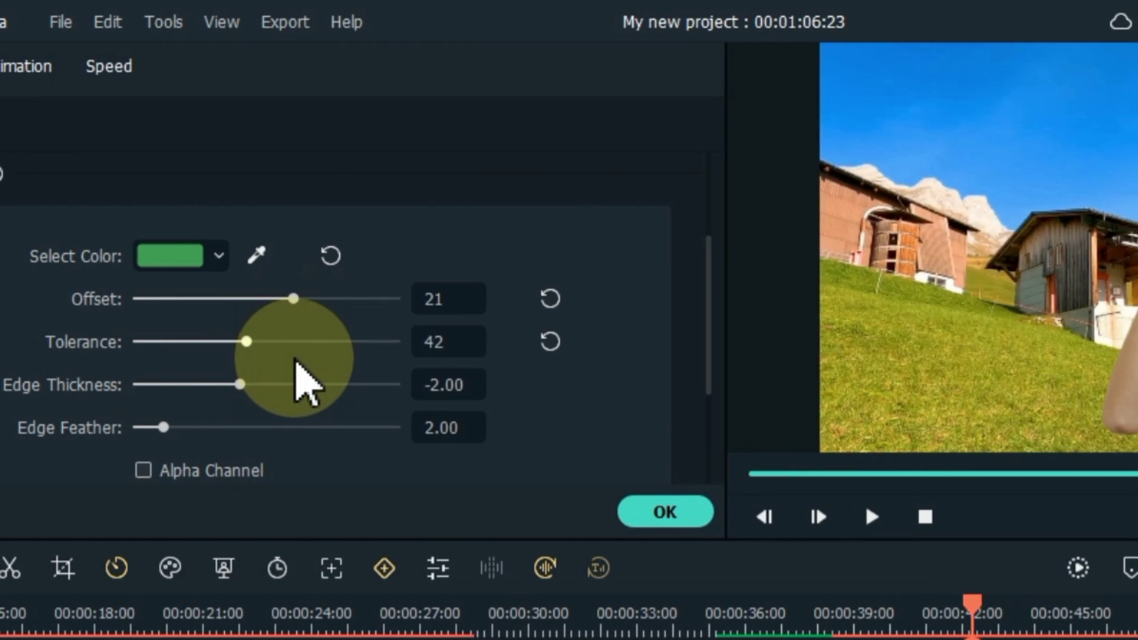